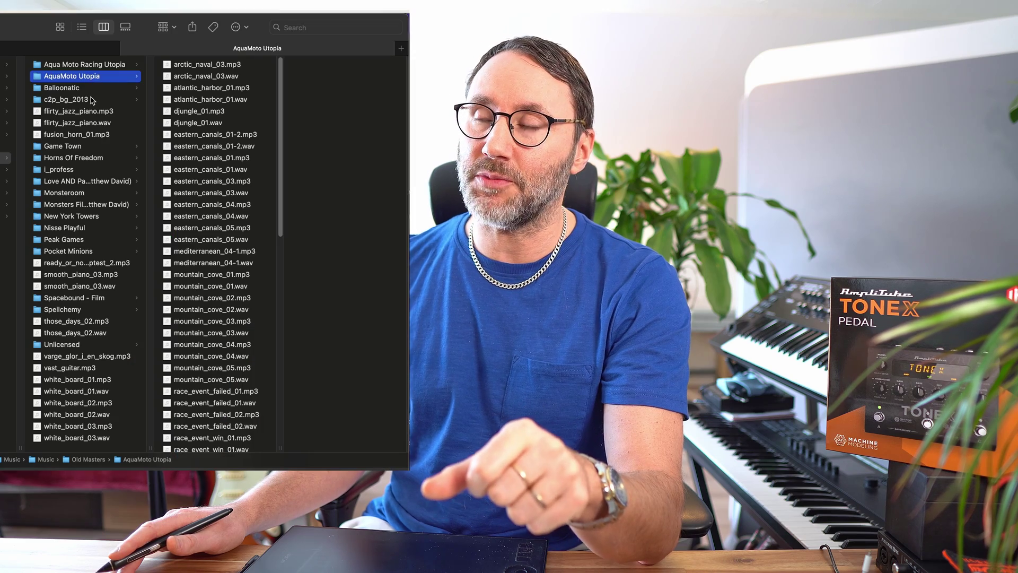
Step: Select the c2p_bg_2013 folder and step down through bg_sfx to bg_sfx_24bit
{"action": "left_click", "coordinate": [91, 100]}
{"action": "key", "text": "Right"}
{"action": "key", "text": "Down"}
{"action": "key", "text": "Down"}
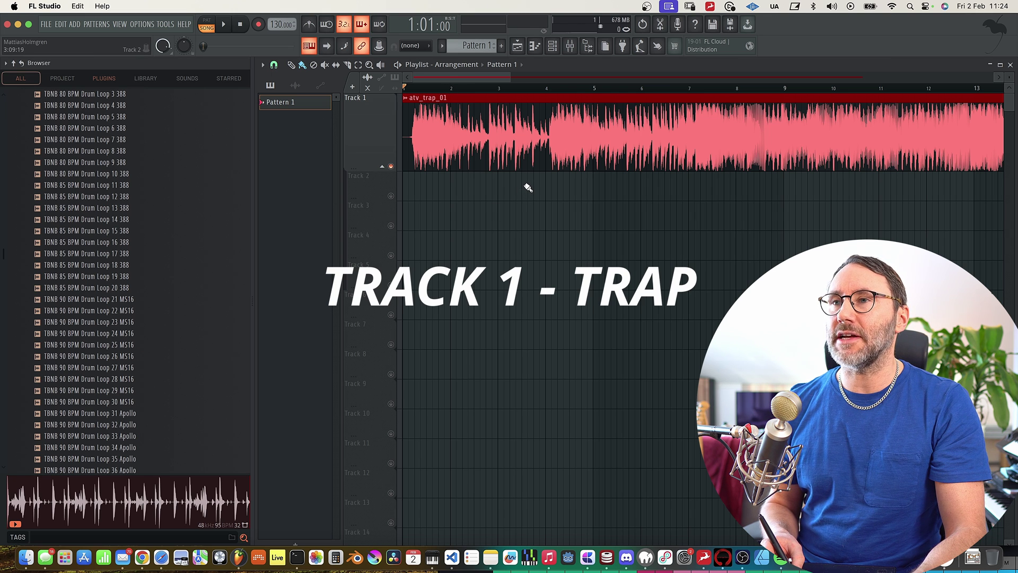
Step: Play the atv_trap_01 full mix, then stop it back at the start
{"action": "key", "text": "space"}
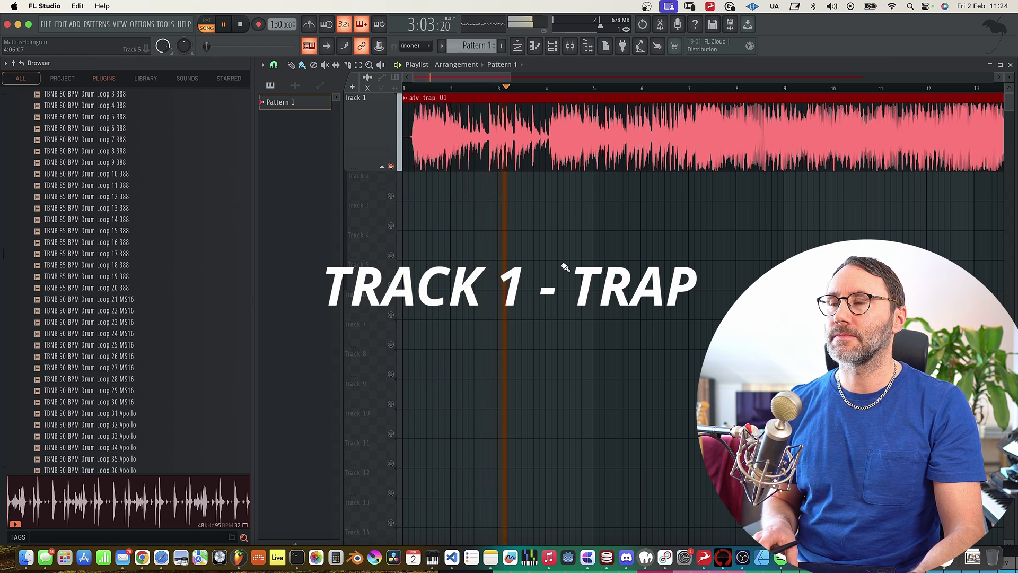
{"action": "scroll", "coordinate": [565, 267], "scroll_direction": "down", "scroll_amount": 2}
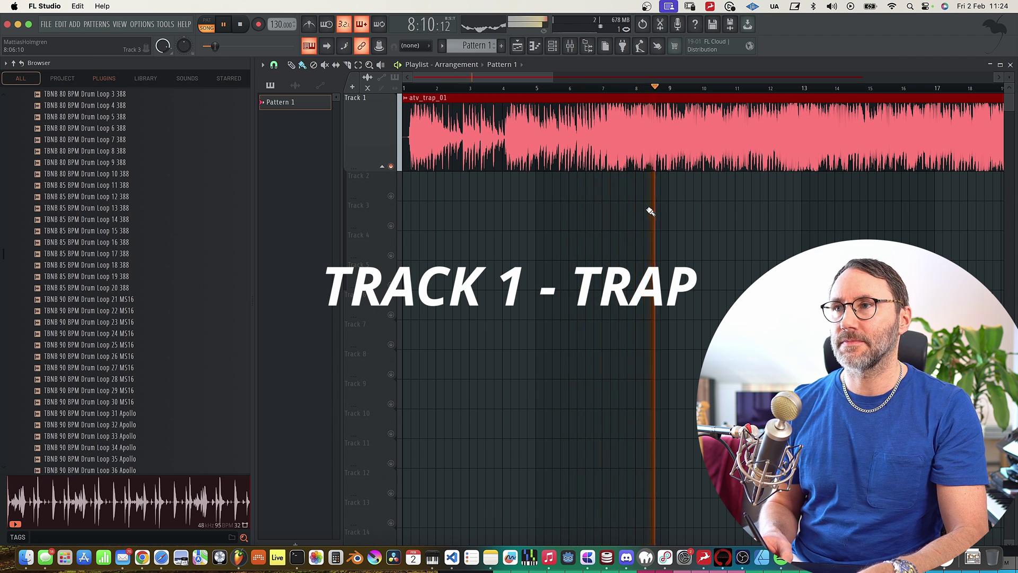
{"action": "key", "text": "space"}
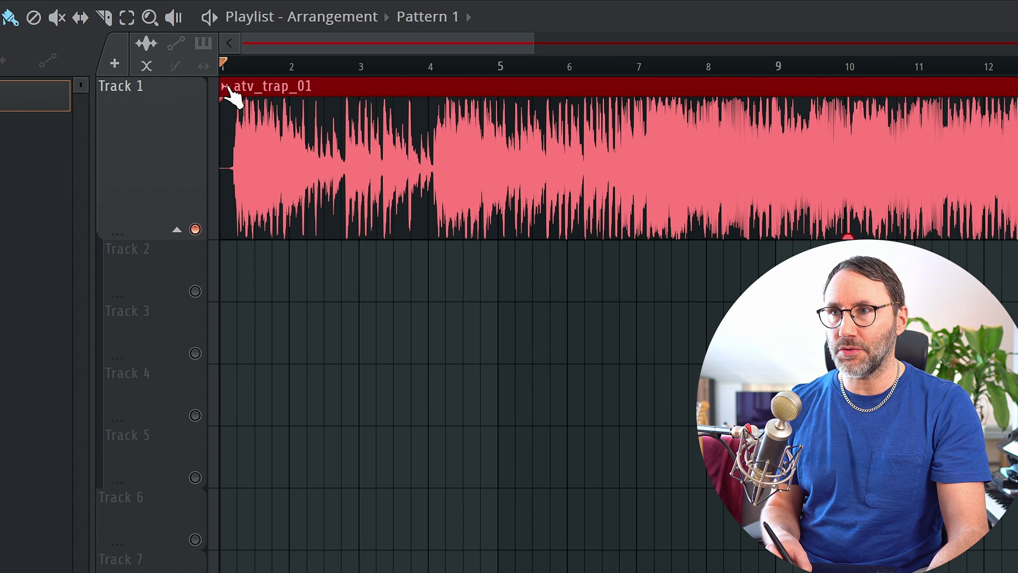
Step: Extract drums, bass, instruments and vocals stems from the atv_trap_01 clip, muting the source track
{"action": "right_click", "coordinate": [228, 91]}
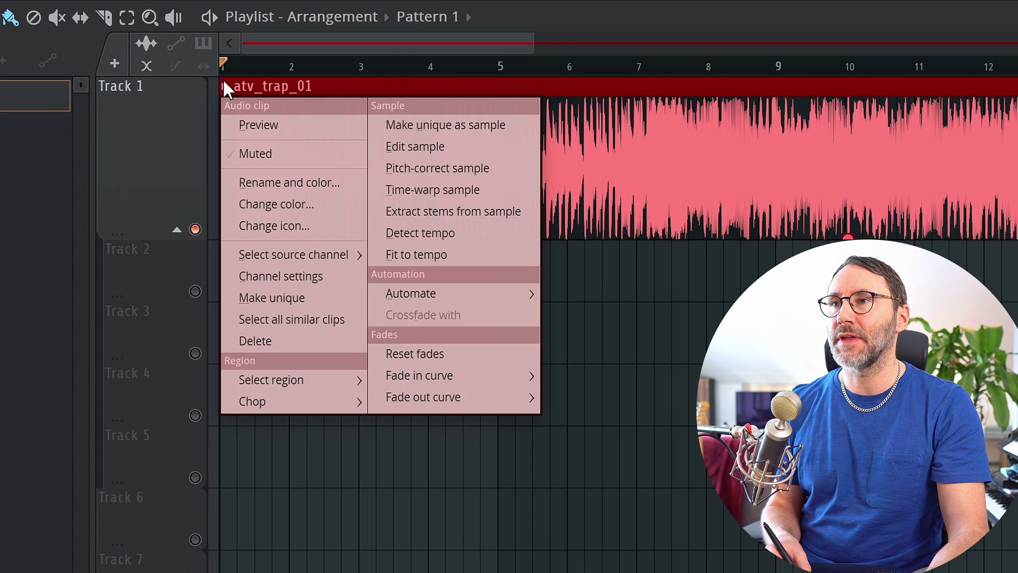
{"action": "left_click", "coordinate": [466, 214]}
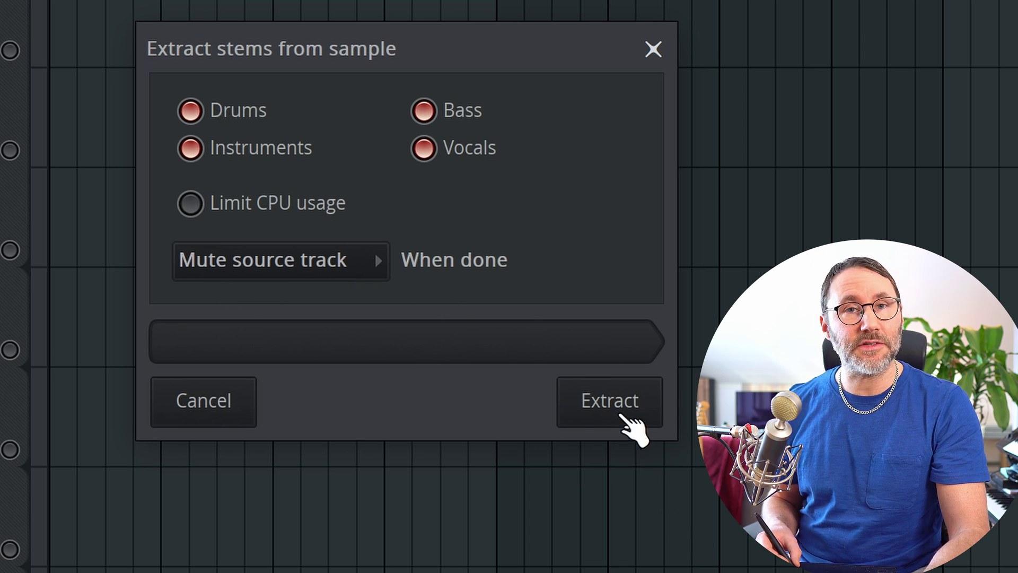
{"action": "left_click", "coordinate": [628, 408]}
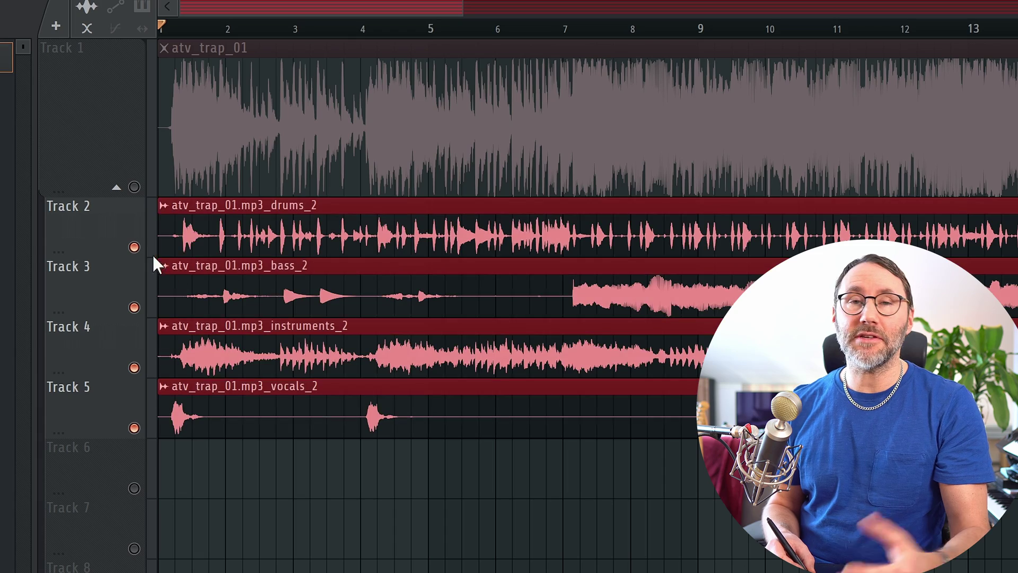
Step: Select all the stem clips, solo the drums stem on Track 2 and play it
{"action": "left_click", "coordinate": [239, 223]}
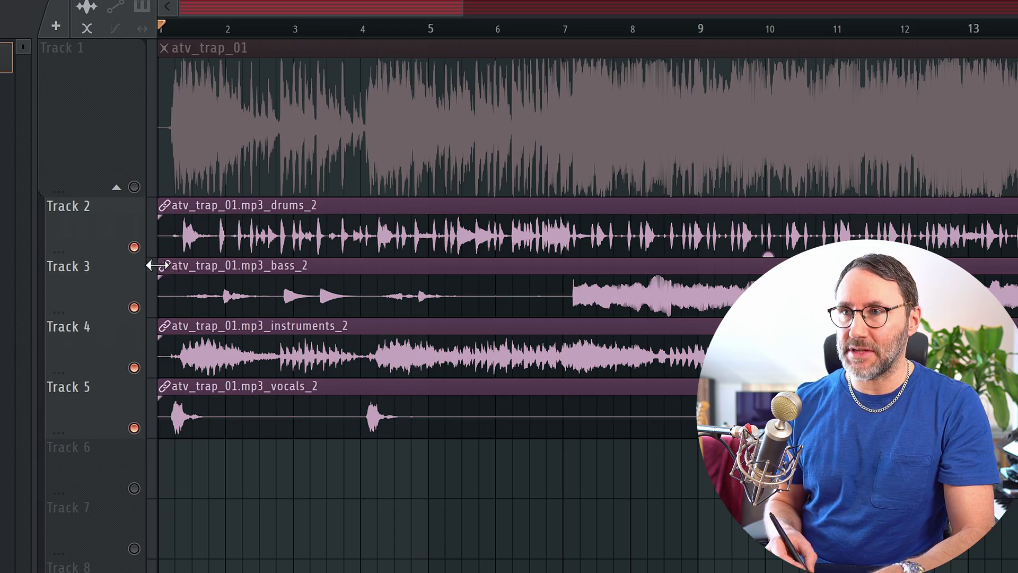
{"action": "key", "text": "ctrl+a"}
{"action": "right_click", "coordinate": [135, 247]}
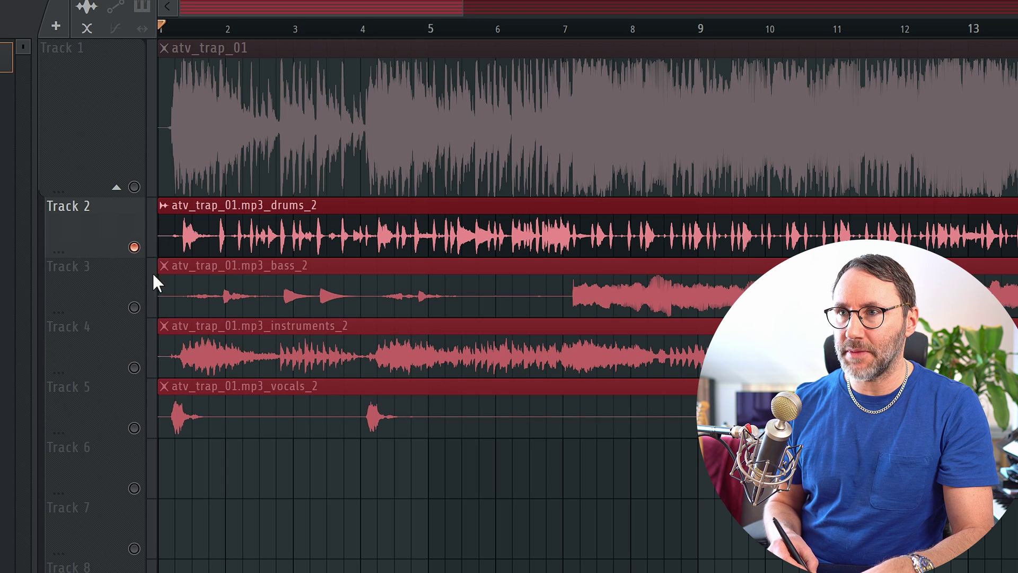
{"action": "key", "text": "space"}
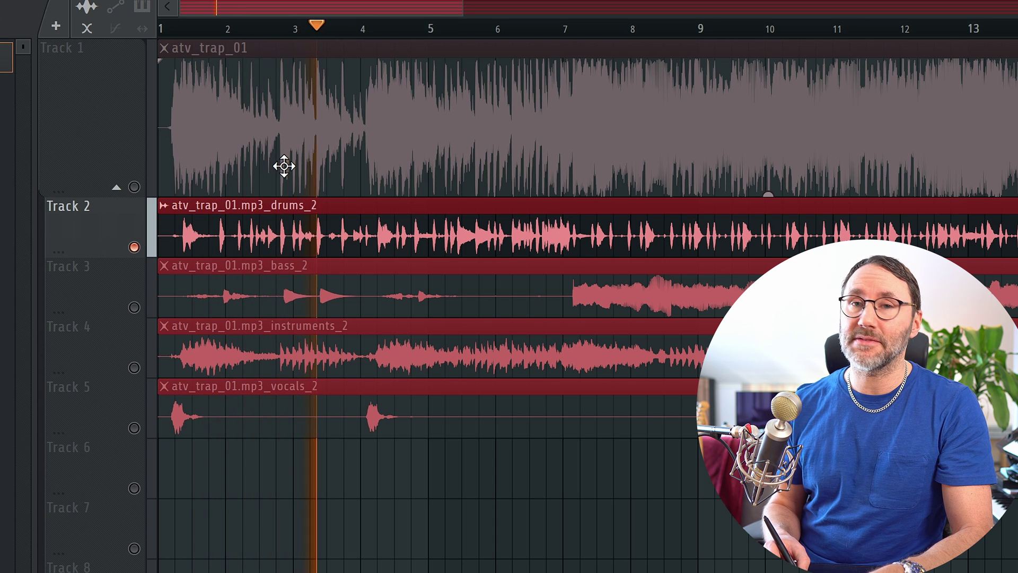
{"action": "left_click", "coordinate": [272, 234]}
{"action": "left_click", "coordinate": [258, 242]}
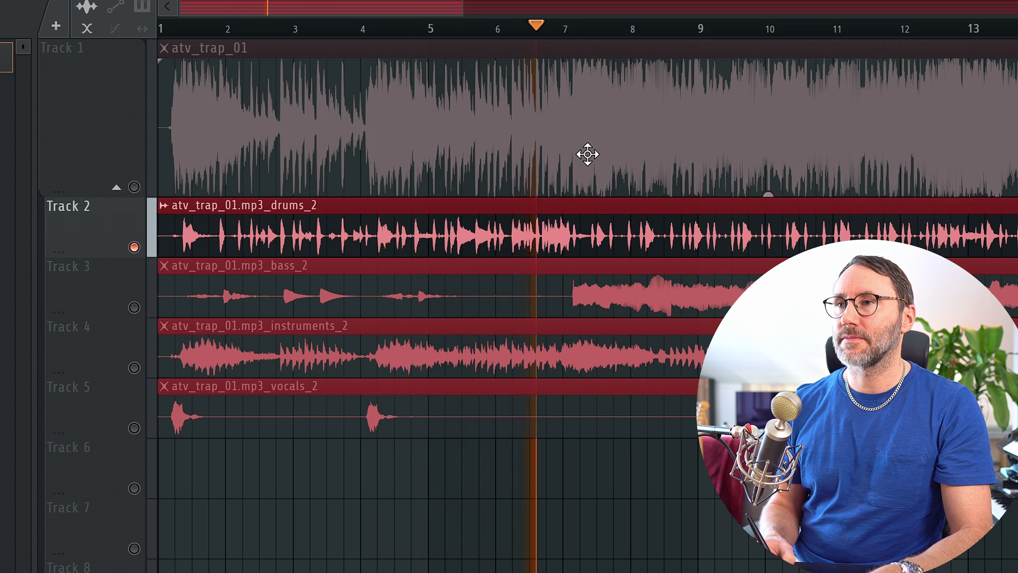
{"action": "left_click", "coordinate": [572, 205]}
{"action": "left_click", "coordinate": [556, 184]}
{"action": "left_click", "coordinate": [288, 386]}
Step: Stop, then solo the bass stem on Track 3 and play it
{"action": "key", "text": "space"}
{"action": "left_click", "coordinate": [127, 273]}
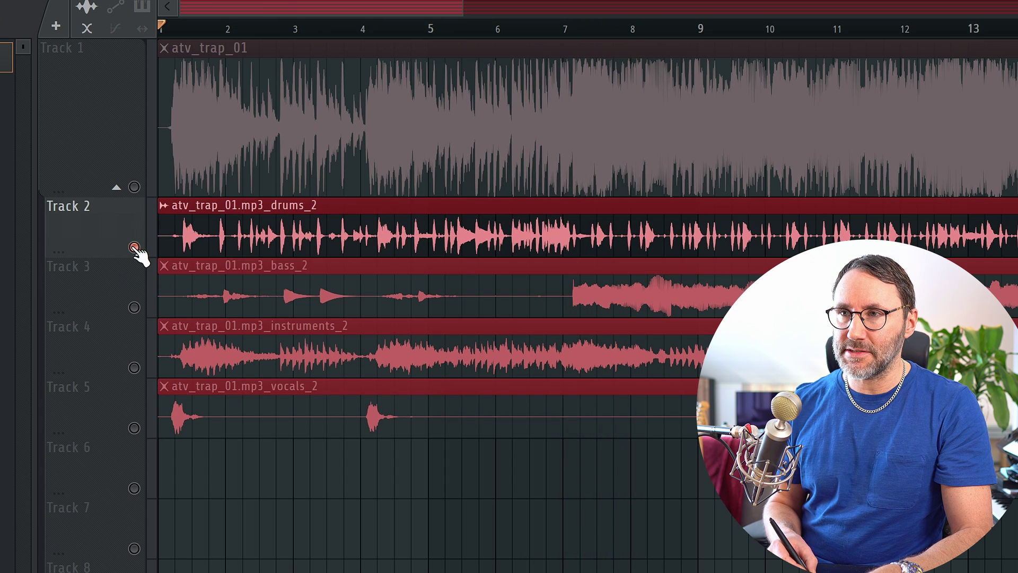
{"action": "right_click", "coordinate": [135, 308]}
{"action": "key", "text": "space"}
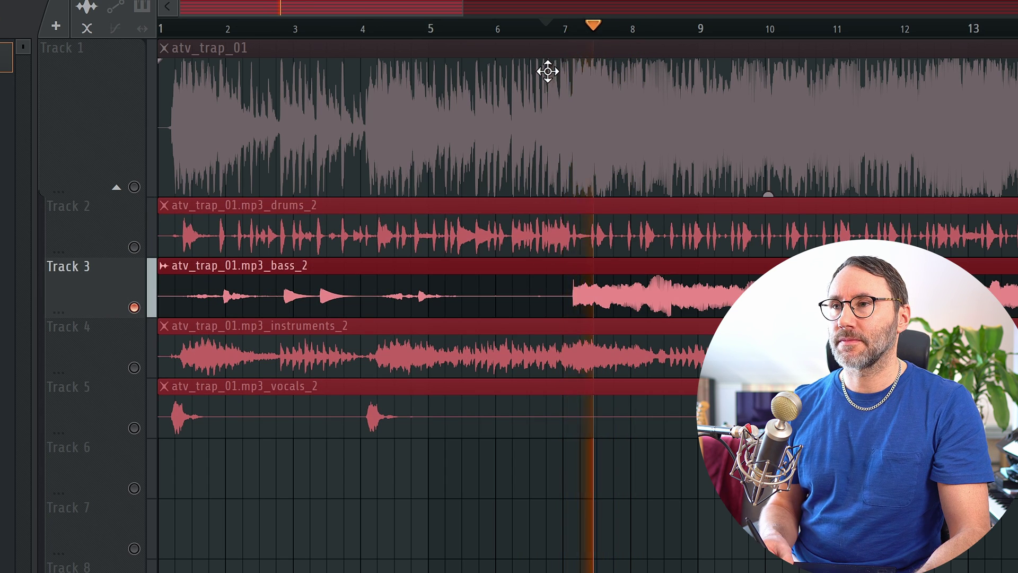
{"action": "left_click", "coordinate": [218, 367]}
{"action": "left_click", "coordinate": [153, 269]}
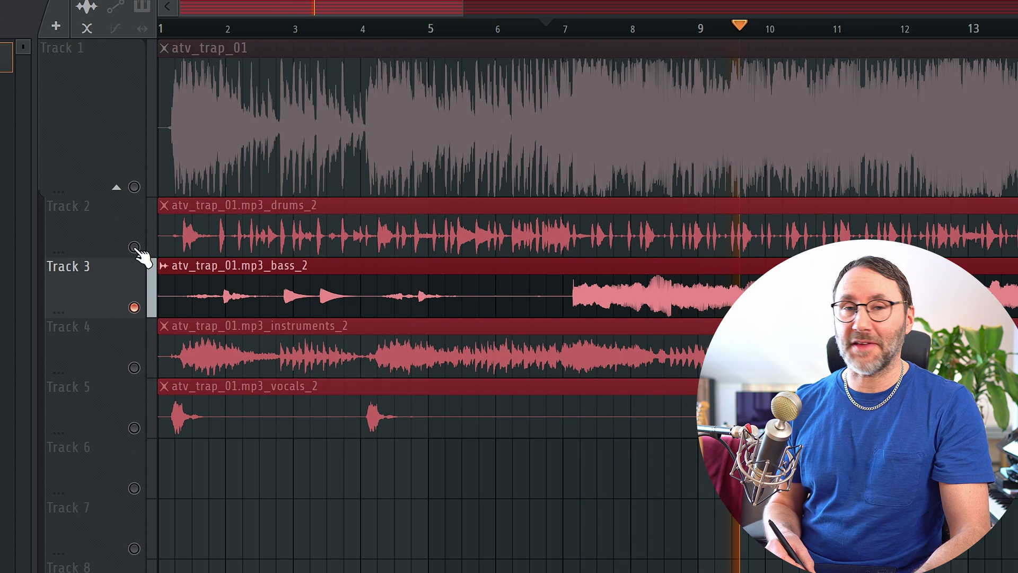
{"action": "key", "text": "ctrl+g"}
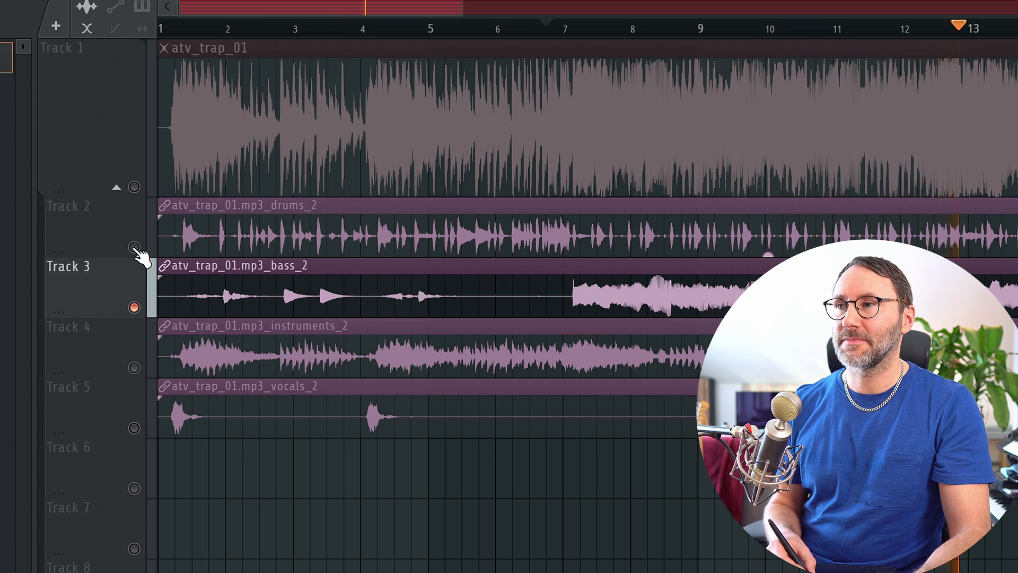
Step: Add drums back beside bass, then mute both so only the Track 4 instruments stem plays
{"action": "left_click", "coordinate": [135, 247]}
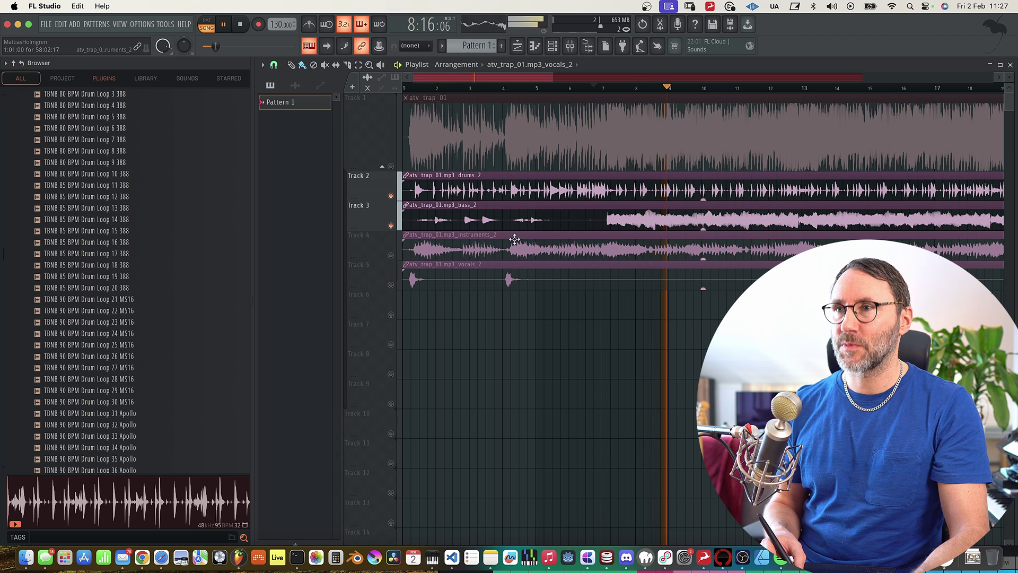
{"action": "key", "text": "ctrl+a"}
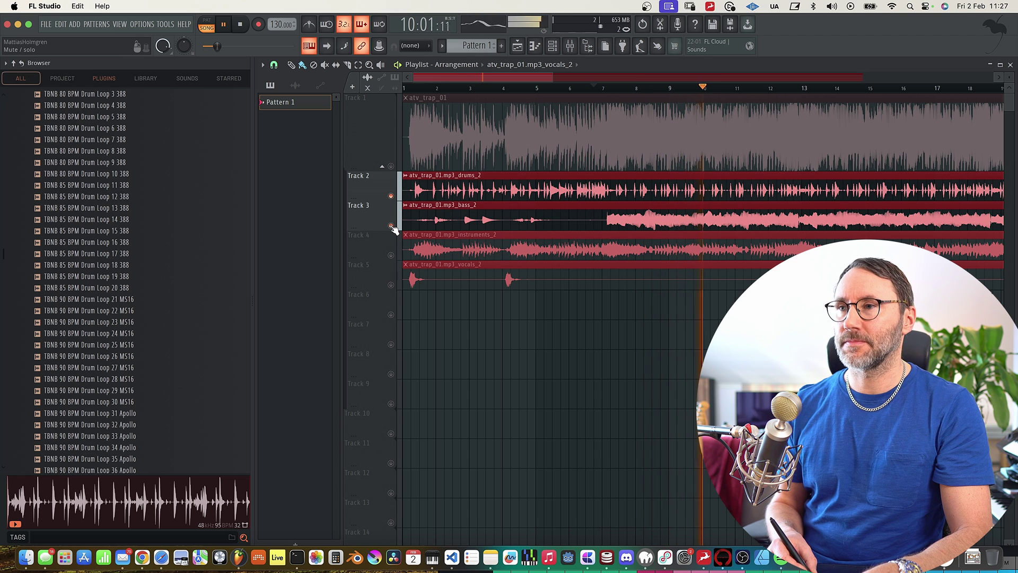
{"action": "key", "text": "space"}
{"action": "left_click", "coordinate": [392, 227]}
{"action": "left_click", "coordinate": [392, 198]}
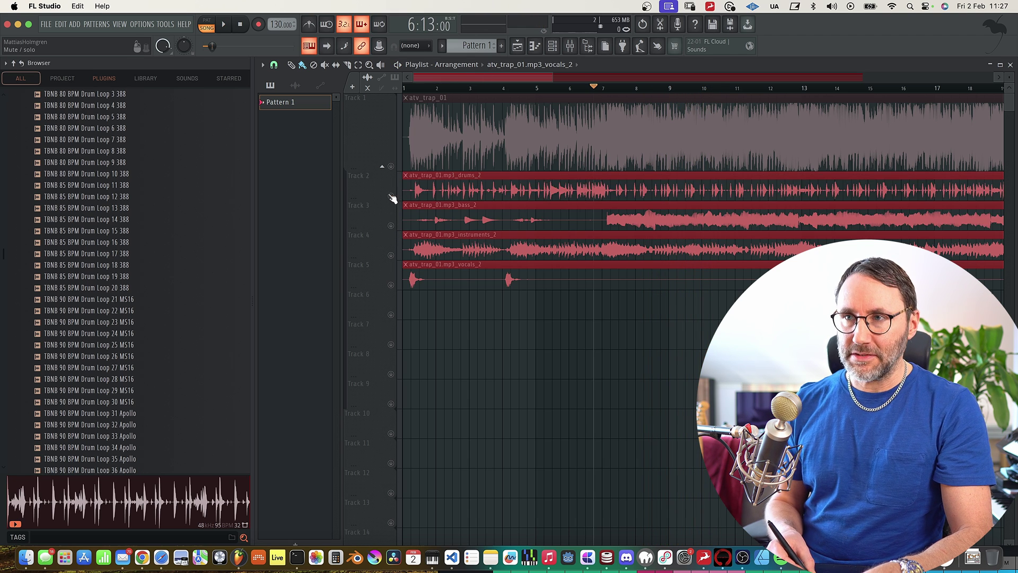
{"action": "left_click", "coordinate": [391, 255]}
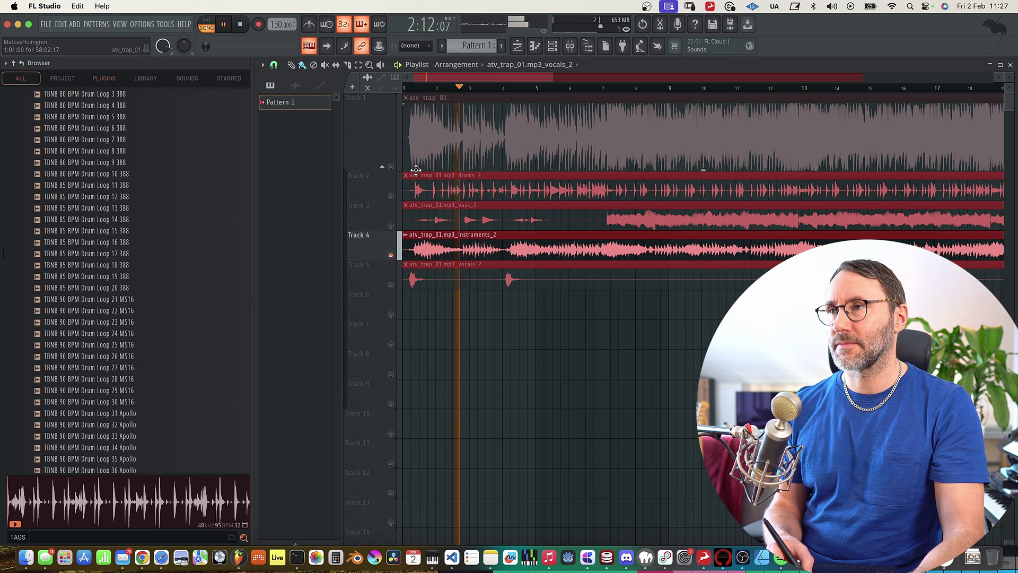
Step: Unmute the bass and drums stems alongside the instruments stem
{"action": "left_click", "coordinate": [456, 162]}
{"action": "key", "text": "ctrl+a"}
{"action": "key", "text": "ctrl+d"}
{"action": "key", "text": "ctrl+a"}
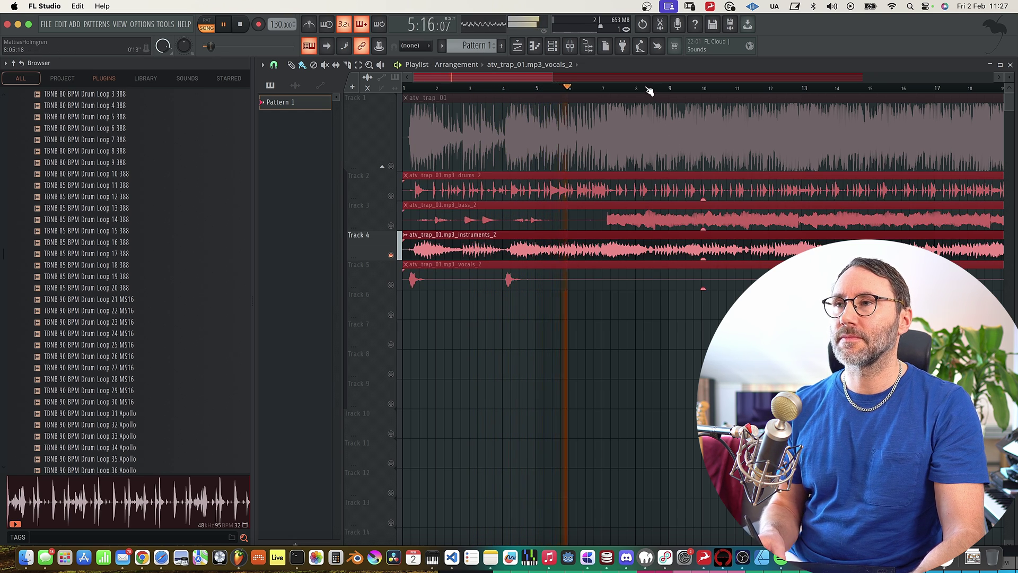
{"action": "scroll", "coordinate": [647, 91], "scroll_direction": "down", "scroll_amount": 2}
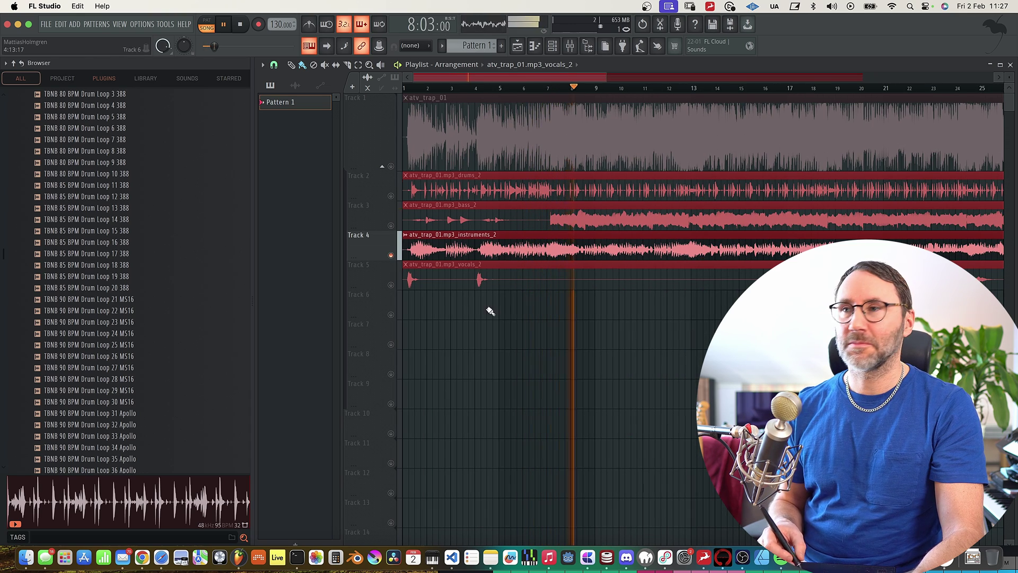
{"action": "key", "text": "ctrl+d"}
{"action": "key", "text": "ctrl+a"}
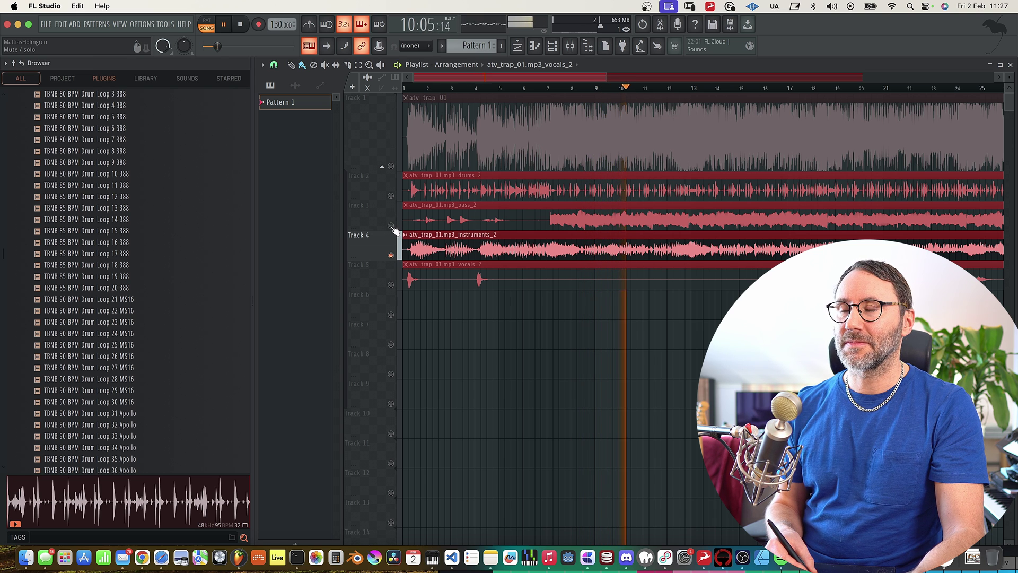
{"action": "left_click", "coordinate": [392, 226]}
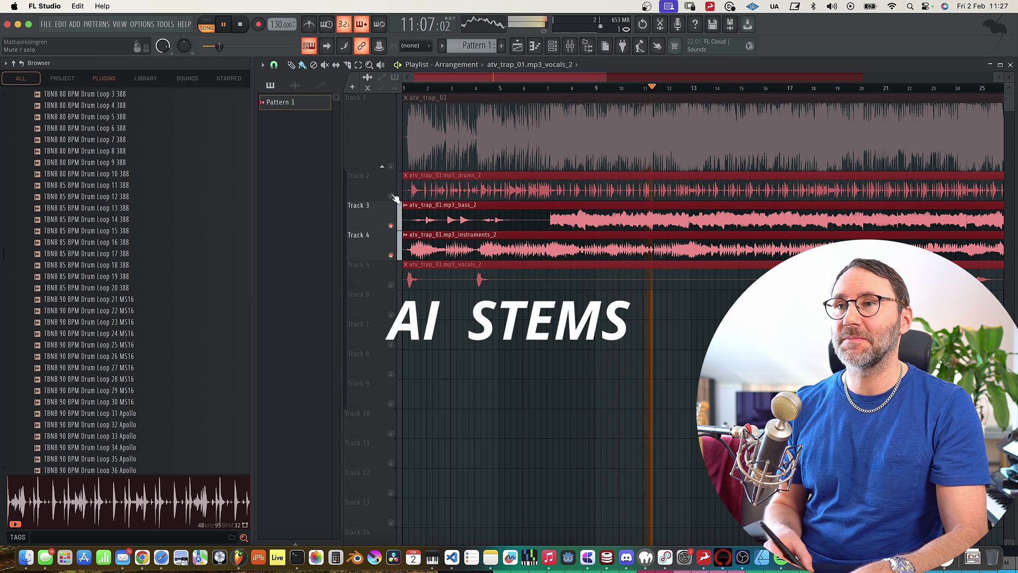
{"action": "left_click", "coordinate": [391, 196]}
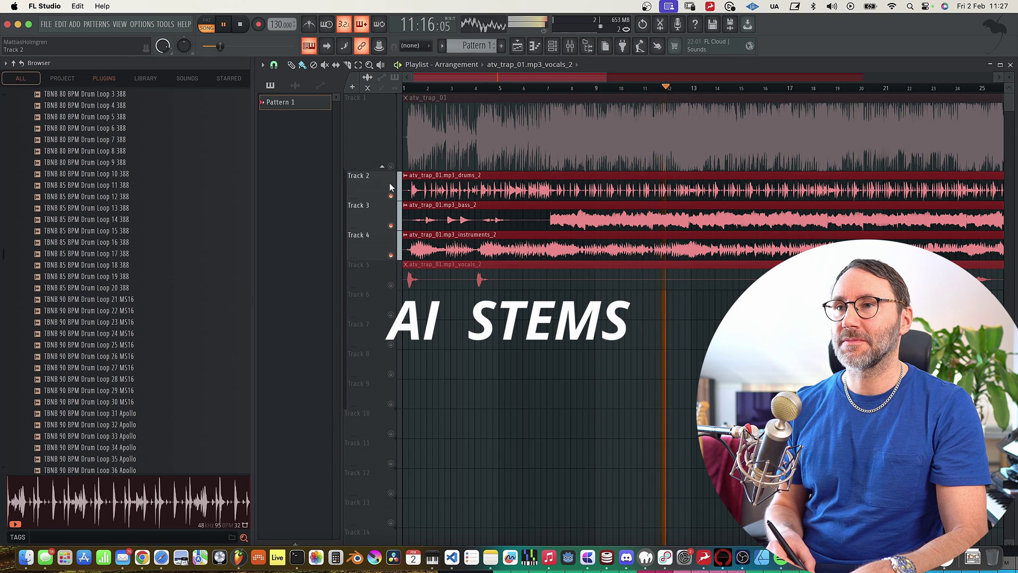
Step: Mute the instruments, drums and bass stems and unmute the original full mix on Track 1
{"action": "left_click", "coordinate": [391, 255]}
{"action": "left_click", "coordinate": [392, 195]}
{"action": "left_click", "coordinate": [391, 225]}
{"action": "left_click", "coordinate": [391, 166]}
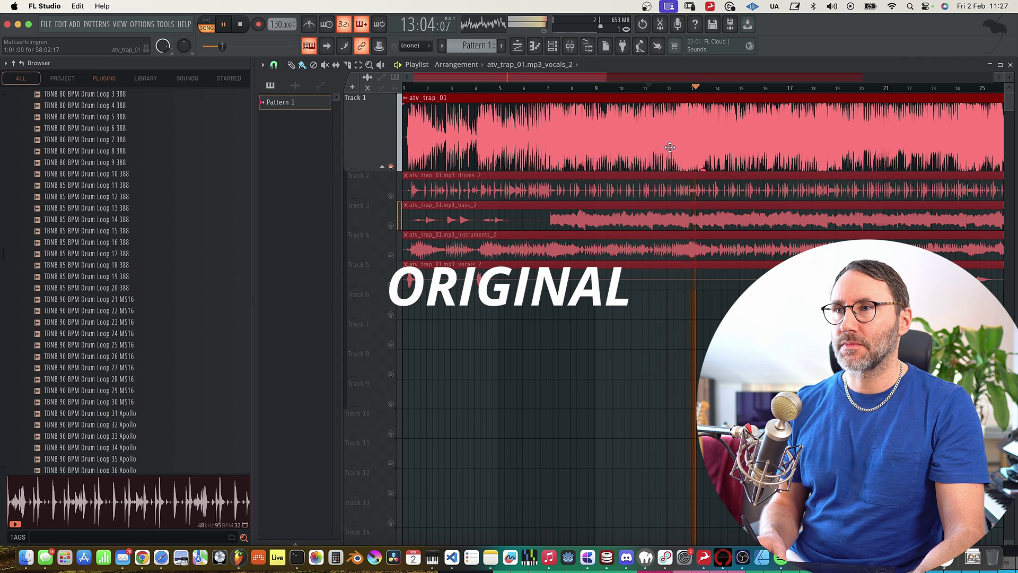
Step: Stop playback, unmute the drums, bass and instruments stems, and select all clips
{"action": "key", "text": "space"}
{"action": "left_click", "coordinate": [390, 196]}
{"action": "left_click", "coordinate": [391, 226]}
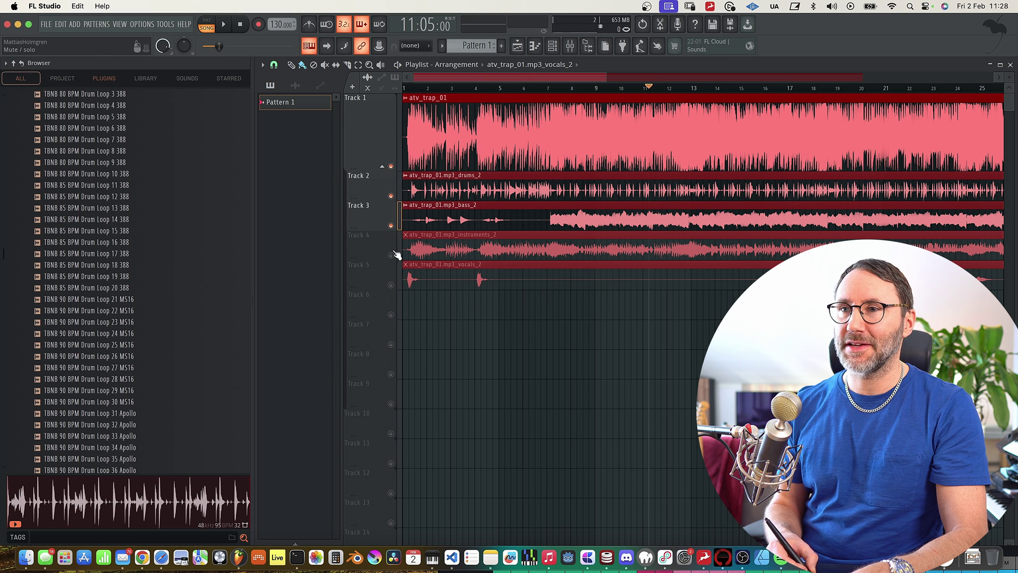
{"action": "left_click", "coordinate": [391, 255]}
{"action": "key", "text": "super+a"}
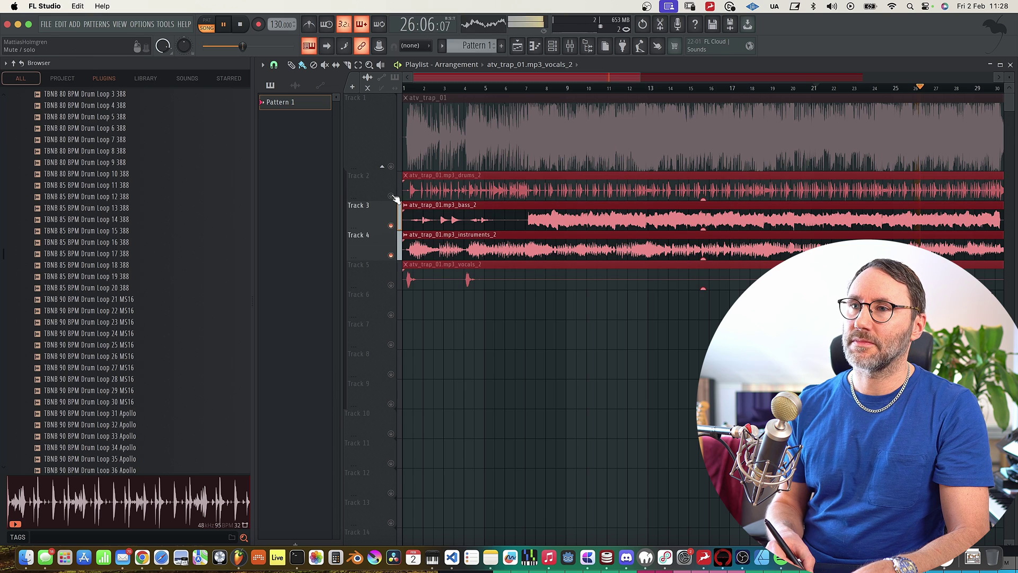
Step: Unmute the drums stem, mute the bass and instruments stems, and stop playback
{"action": "left_click", "coordinate": [391, 196]}
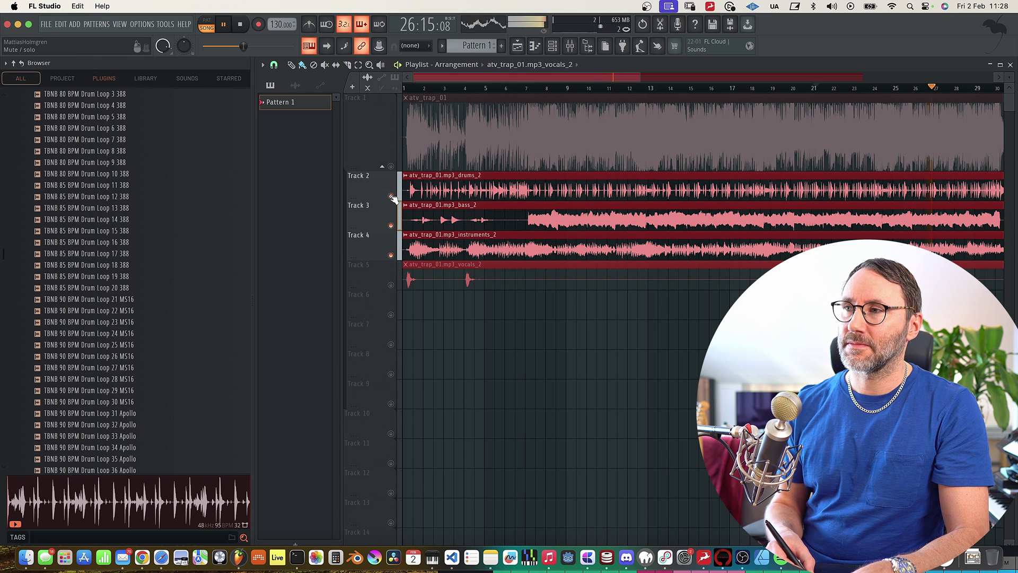
{"action": "left_click", "coordinate": [391, 255]}
{"action": "left_click", "coordinate": [391, 226]}
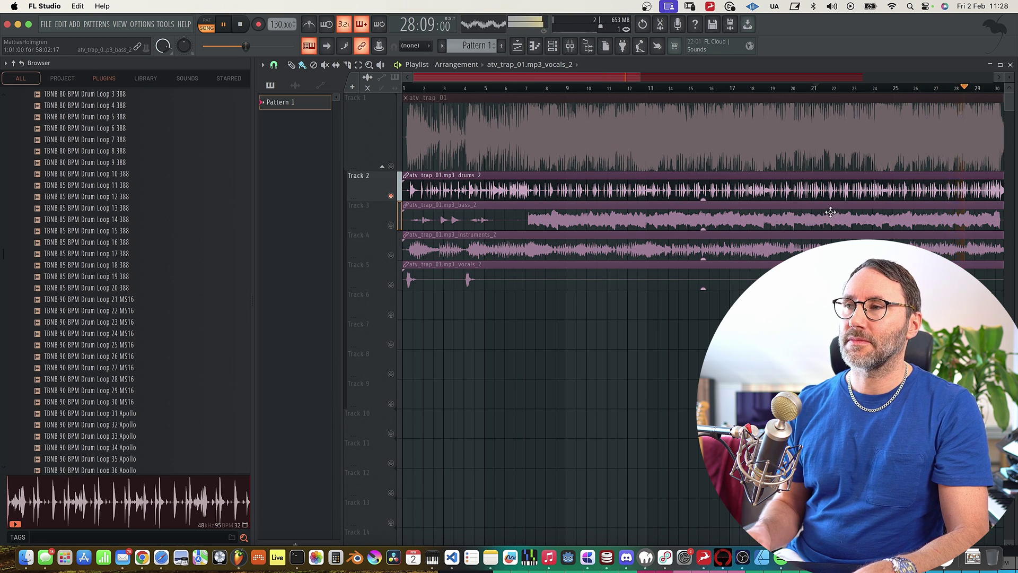
{"action": "key", "text": "space"}
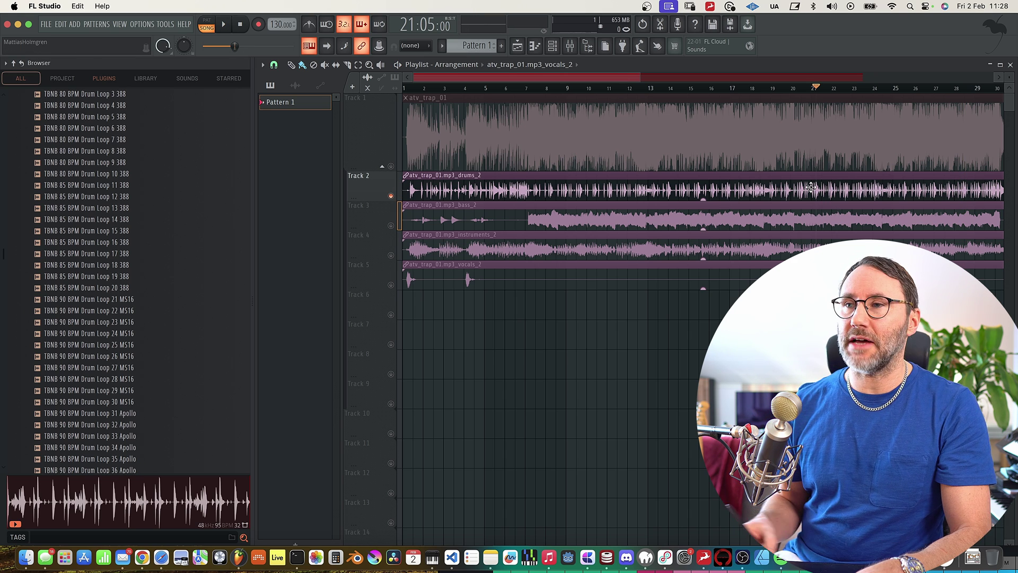
Step: Unmute the vocals stem and play drums with vocals from around bar 20
{"action": "left_click_drag", "start_coordinate": [811, 186], "coordinate": [468, 317]}
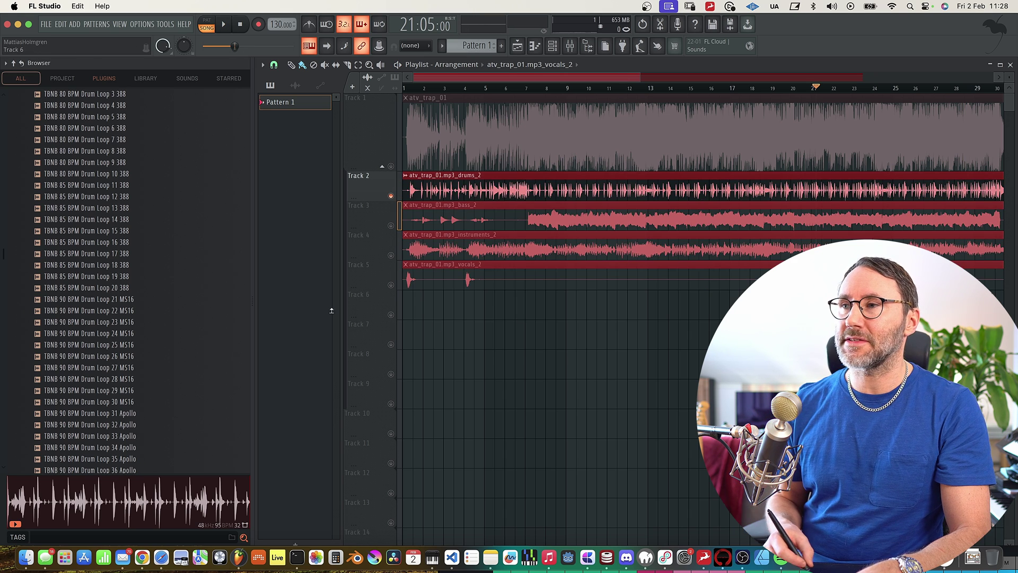
{"action": "left_click", "coordinate": [391, 284]}
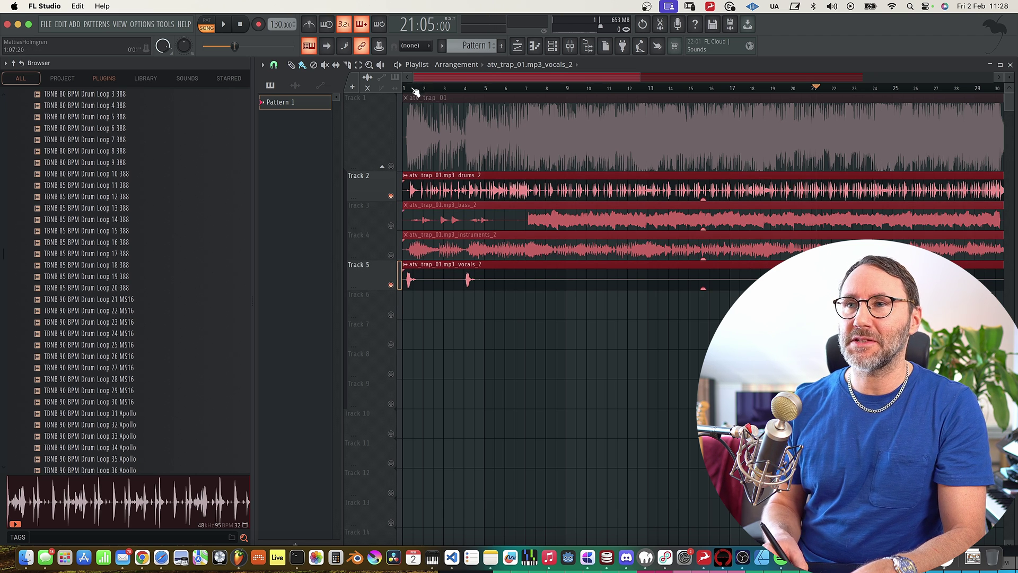
{"action": "key", "text": "space"}
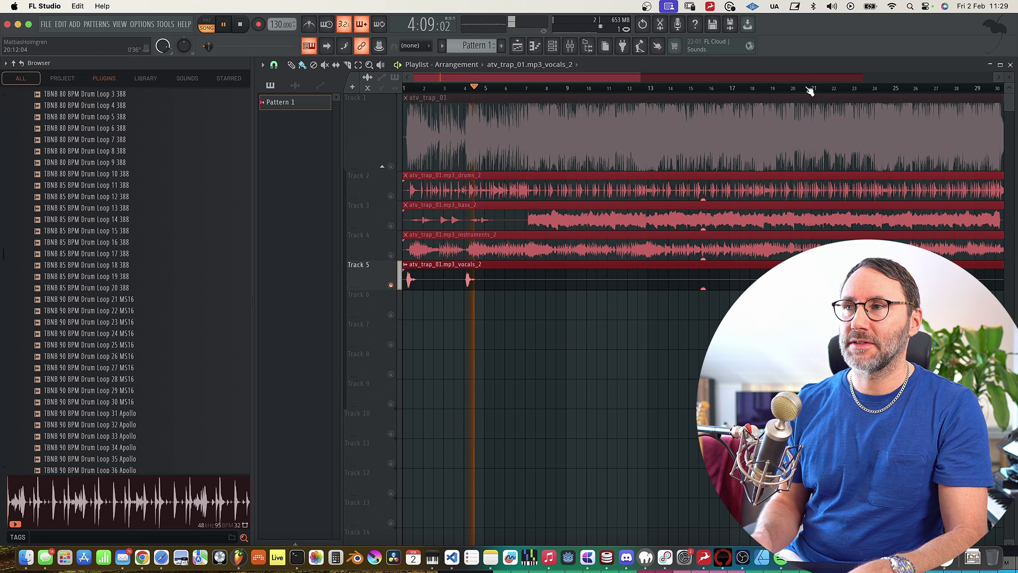
{"action": "left_click", "coordinate": [809, 89]}
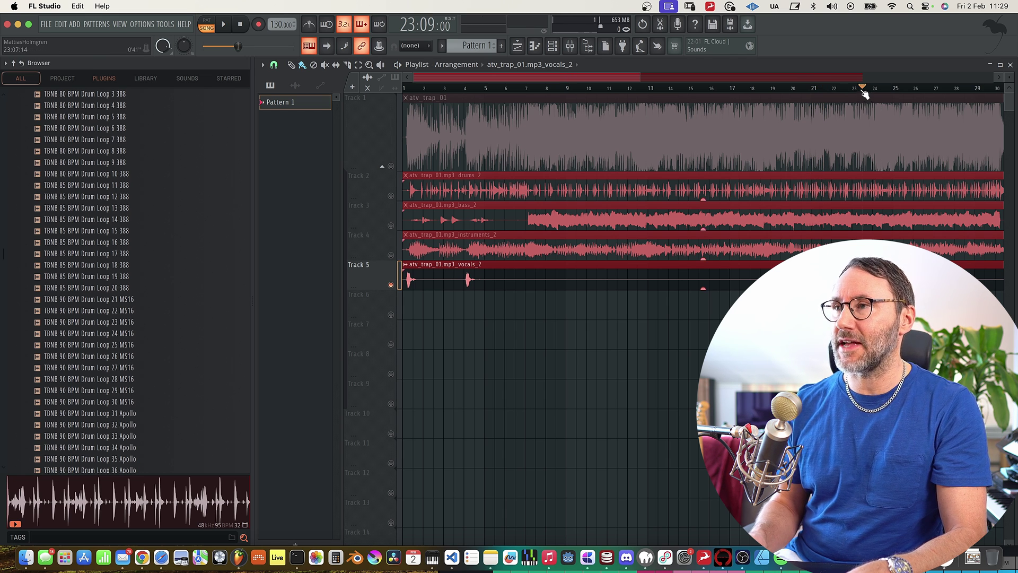
{"action": "key", "text": "space"}
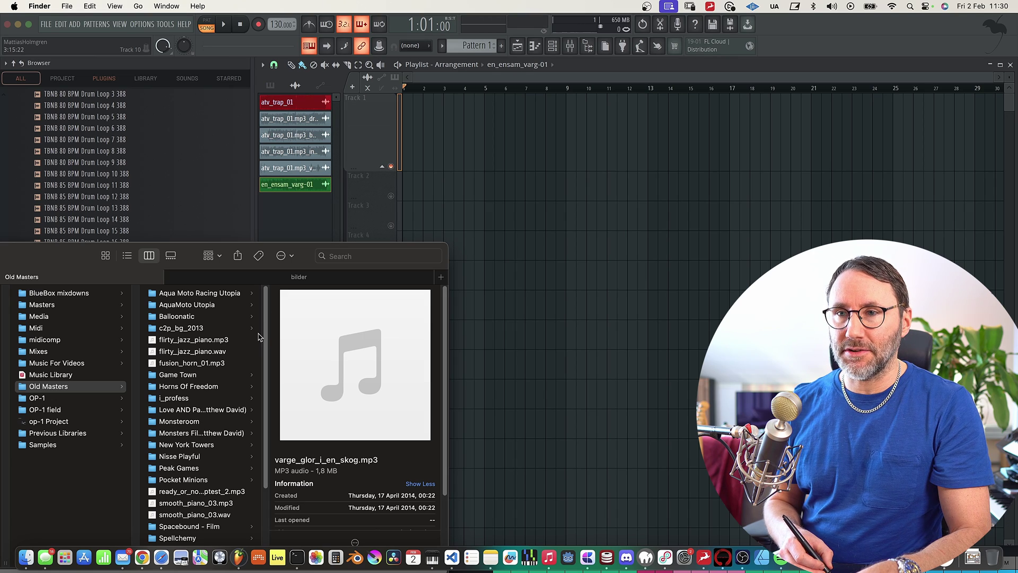
Step: Drag varge_glor_i_en_skog.mp3 from Finder onto Track 1 and play it
{"action": "scroll", "coordinate": [268, 371], "scroll_direction": "down", "scroll_amount": 5}
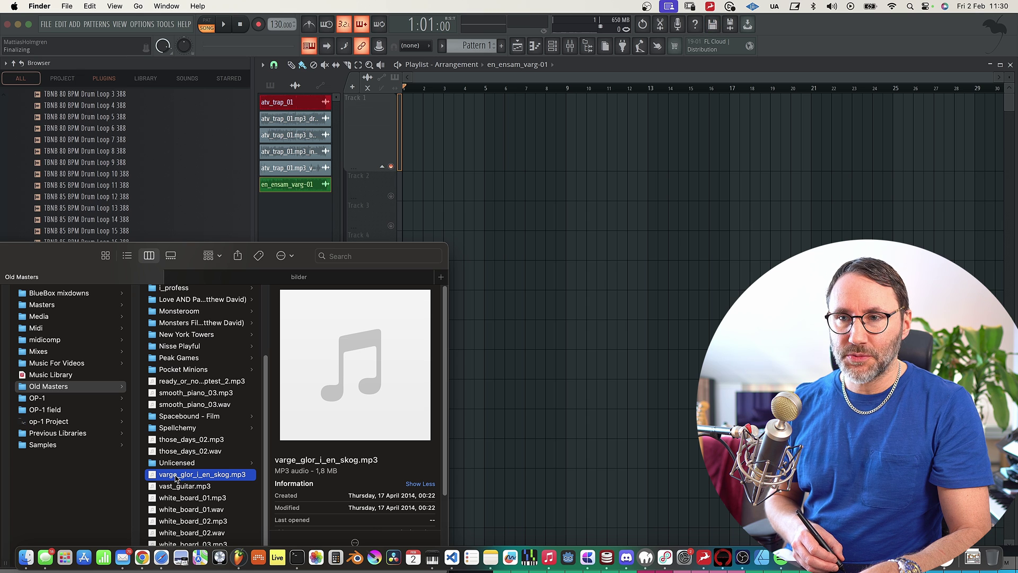
{"action": "left_click_drag", "start_coordinate": [176, 478], "coordinate": [445, 113]}
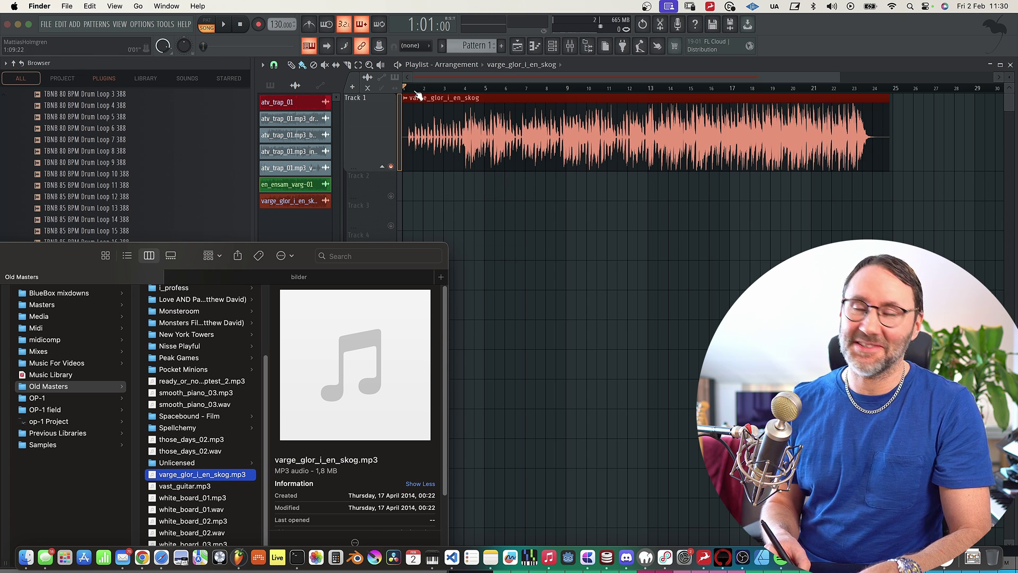
{"action": "left_click", "coordinate": [453, 88]}
{"action": "key", "text": "space"}
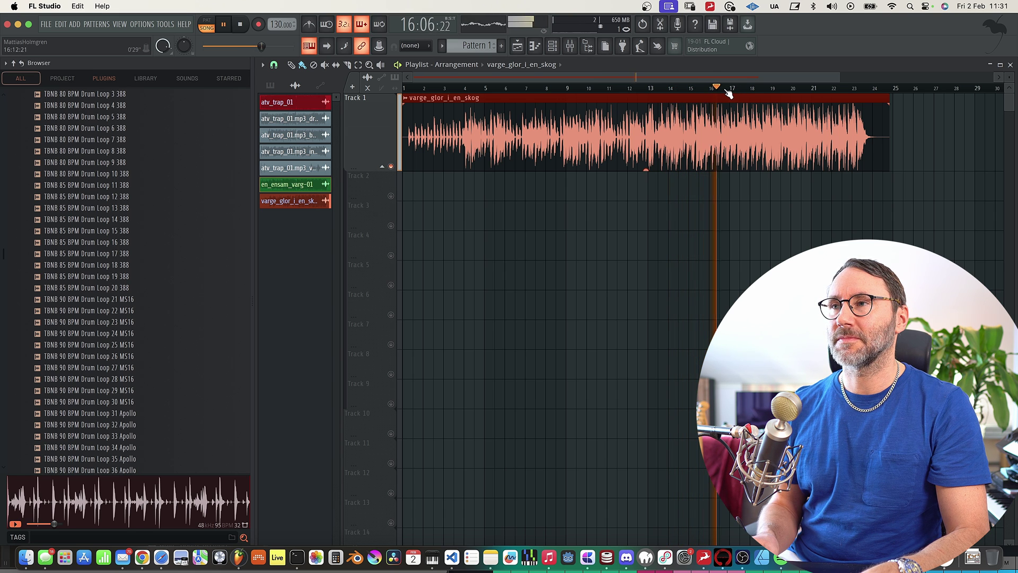
Step: Stop playback and extract drums, bass, instruments and vocals stems from the varge_glor_i_en_skog clip
{"action": "key", "text": "space"}
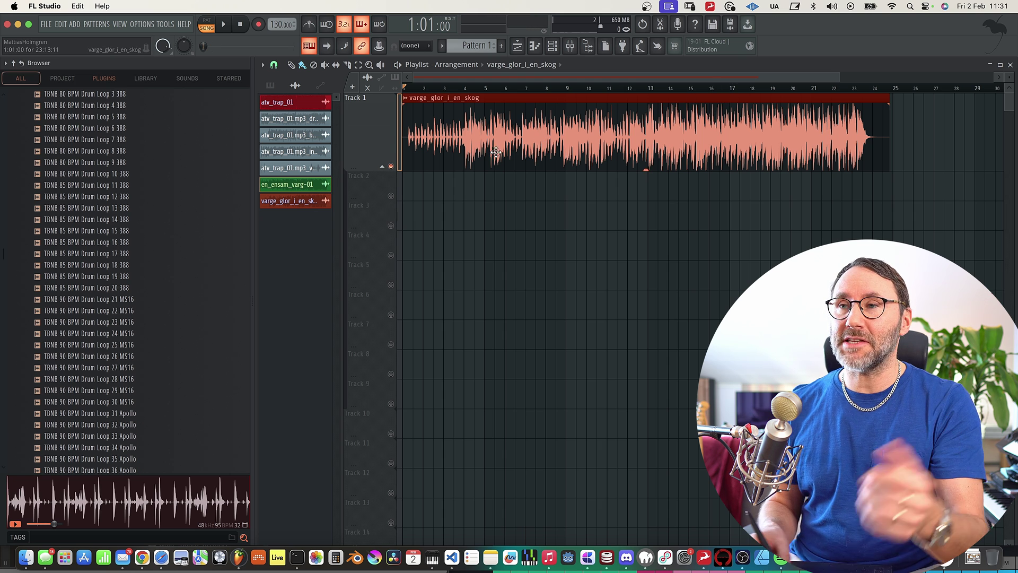
{"action": "left_click", "coordinate": [406, 99]}
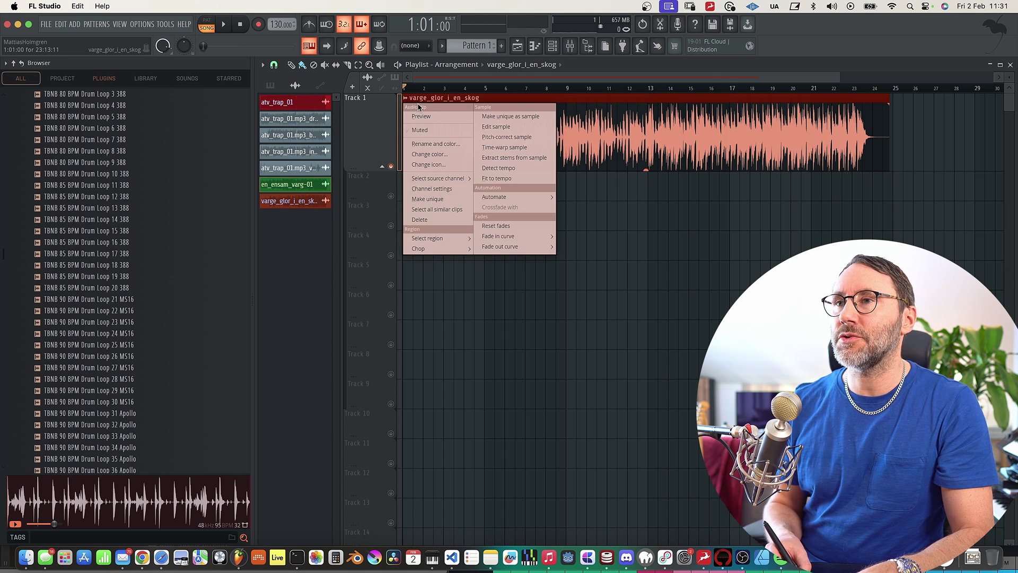
{"action": "left_click", "coordinate": [514, 159]}
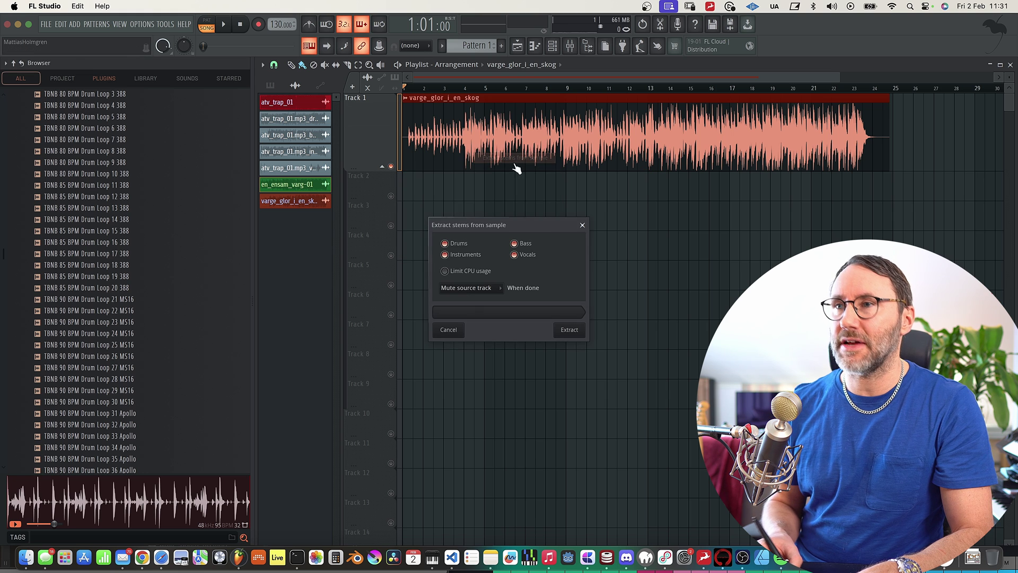
{"action": "left_click", "coordinate": [570, 334]}
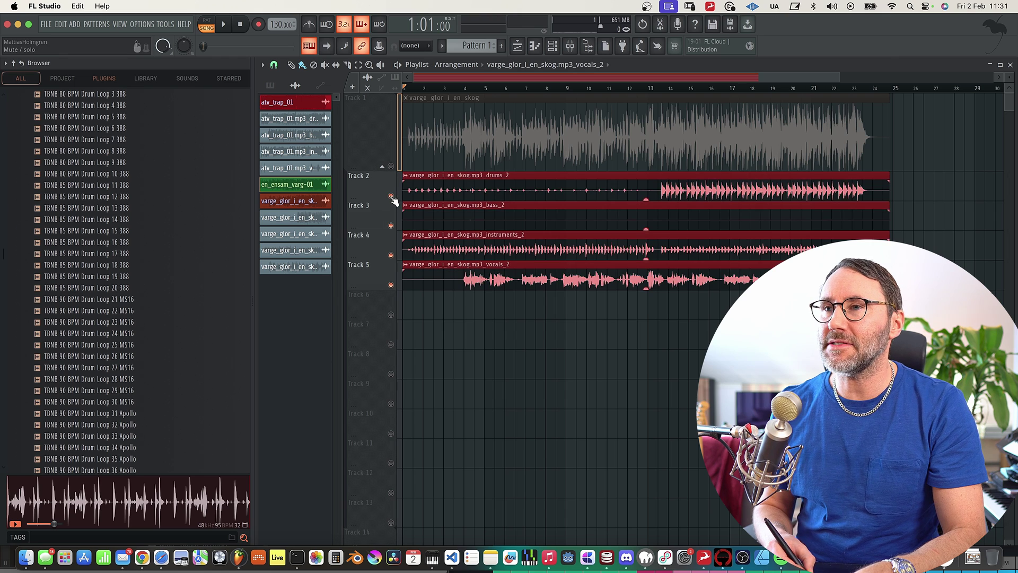
Step: Mute the bass, instruments and vocals stems and play the drums stem alone from bar 13
{"action": "left_click", "coordinate": [391, 196]}
{"action": "left_click", "coordinate": [390, 196]}
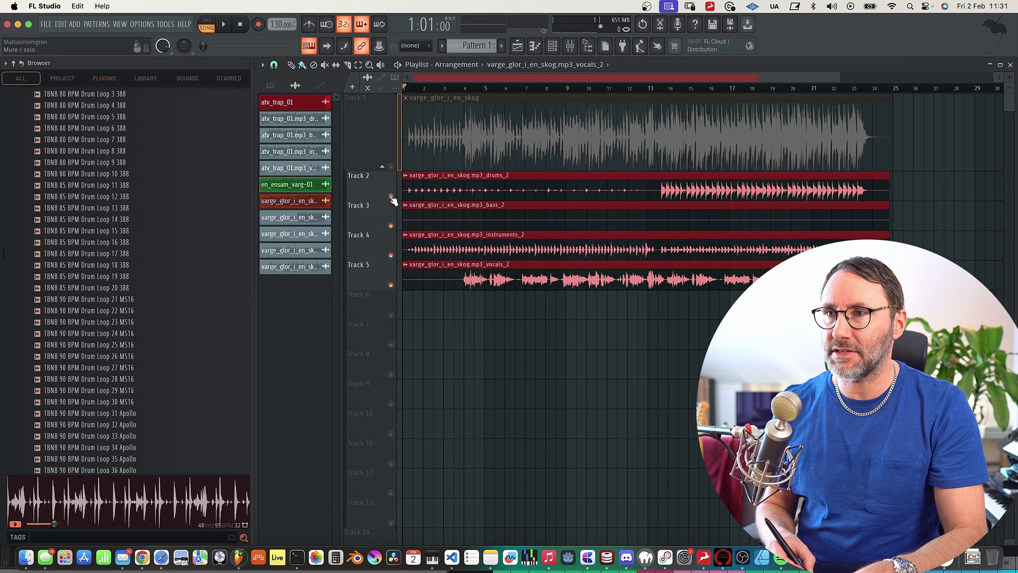
{"action": "left_click", "coordinate": [391, 226]}
{"action": "left_click", "coordinate": [391, 255]}
{"action": "left_click", "coordinate": [391, 284]}
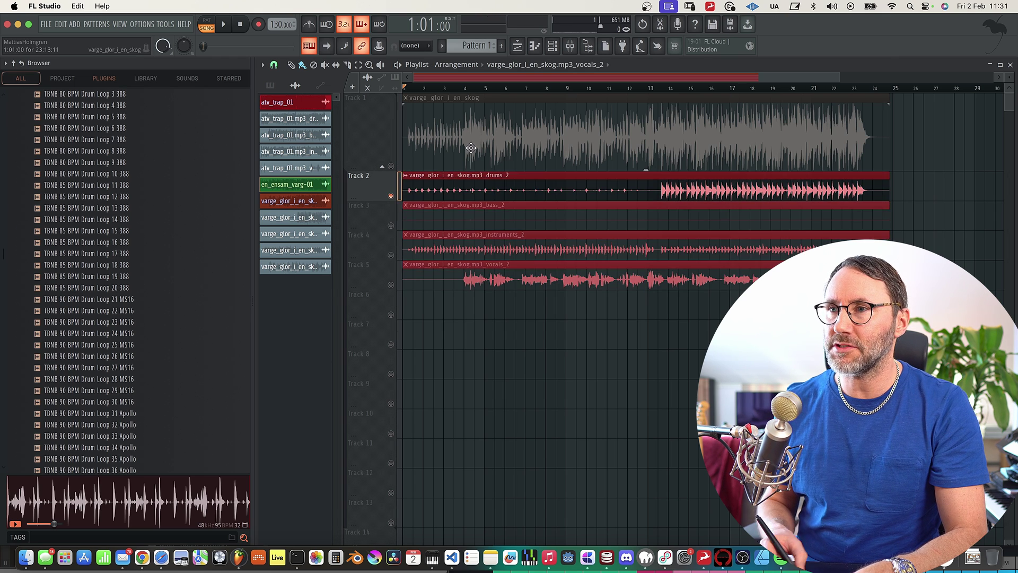
{"action": "left_click", "coordinate": [412, 188]}
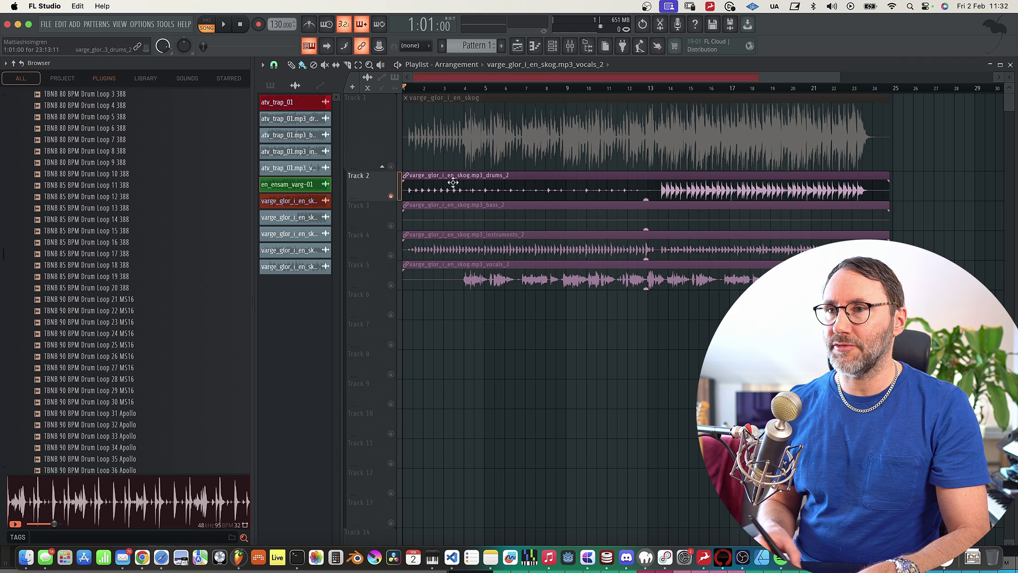
{"action": "left_click", "coordinate": [661, 89]}
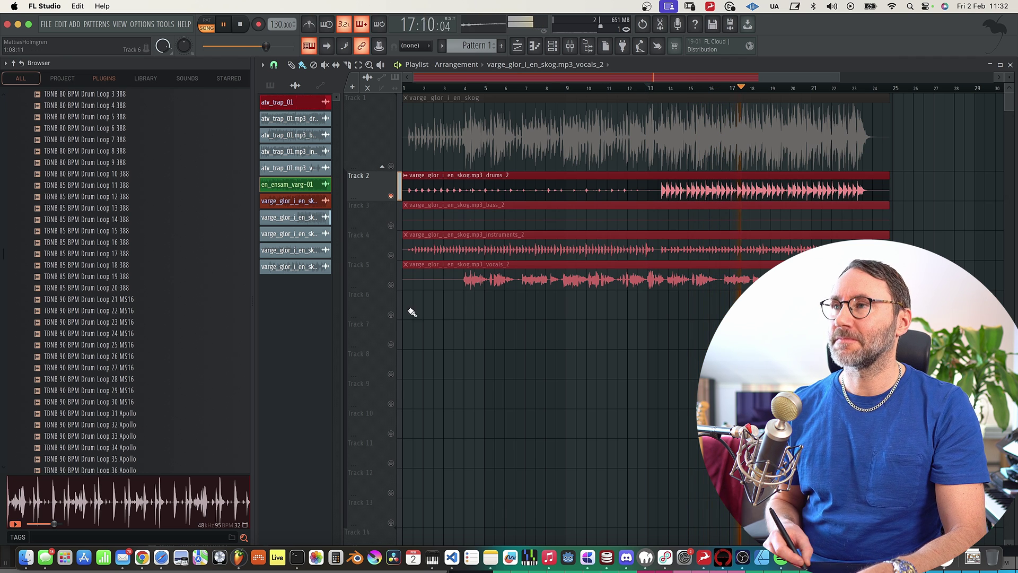
{"action": "key", "text": "space"}
Step: Audition the bass and instruments stems from bar 3, then mute drums and instruments and stop
{"action": "left_click", "coordinate": [393, 219]}
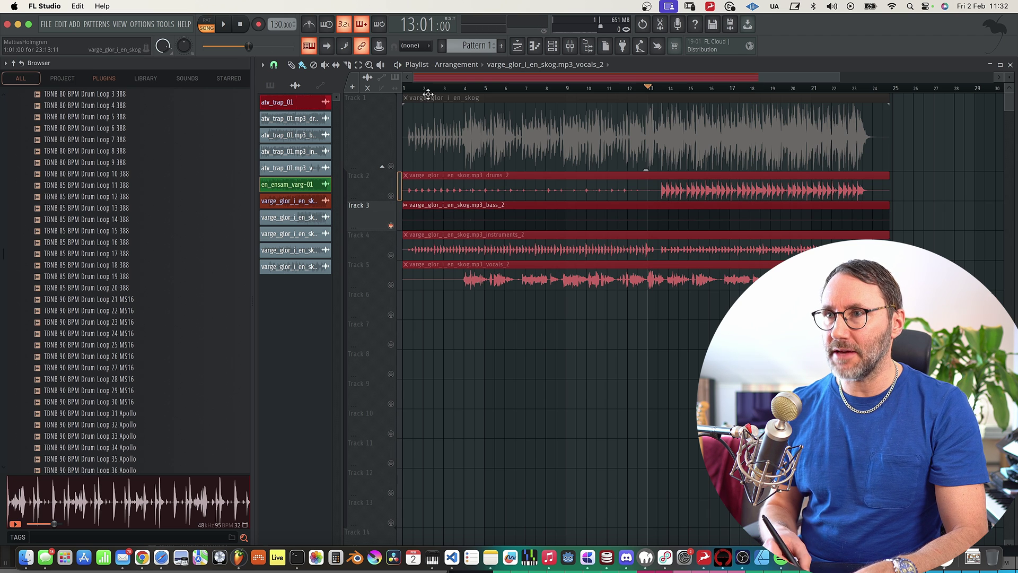
{"action": "left_click", "coordinate": [416, 92]}
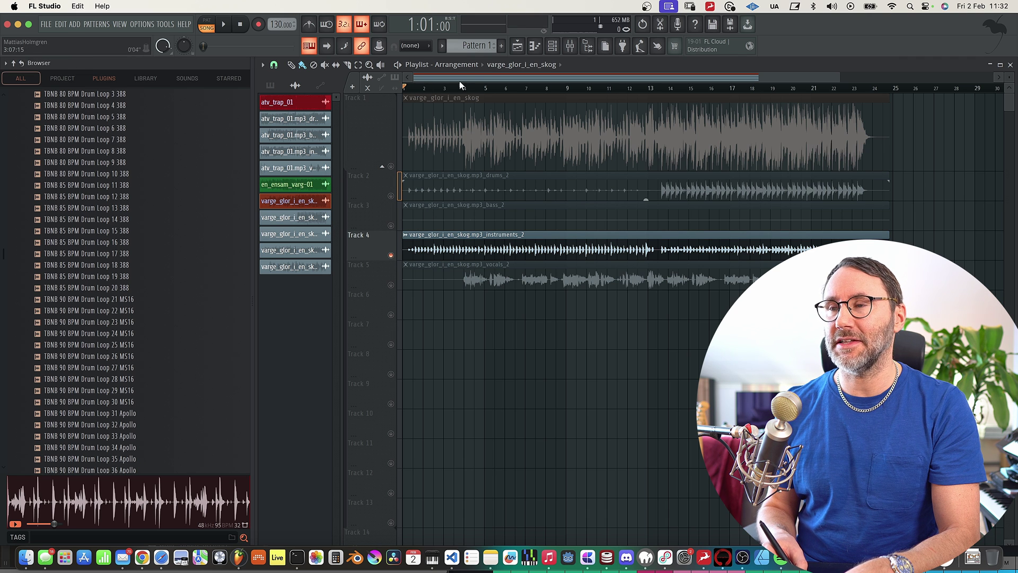
{"action": "key", "text": "space"}
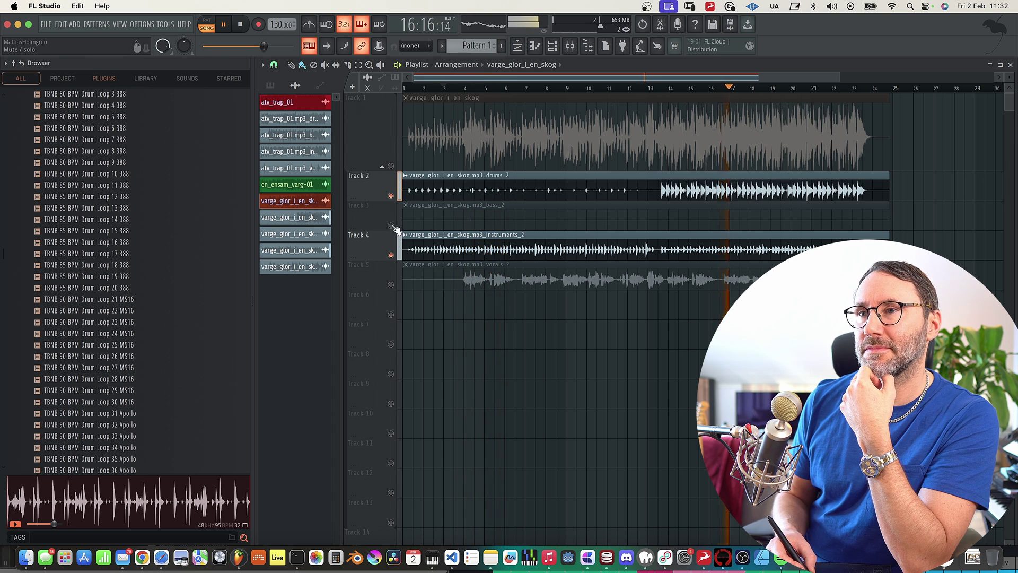
{"action": "left_click", "coordinate": [391, 196]}
{"action": "left_click", "coordinate": [391, 255]}
{"action": "key", "text": "space"}
Step: Play from bar 3 while toggling the vocals stem on Track 5 on and off
{"action": "left_click", "coordinate": [391, 286]}
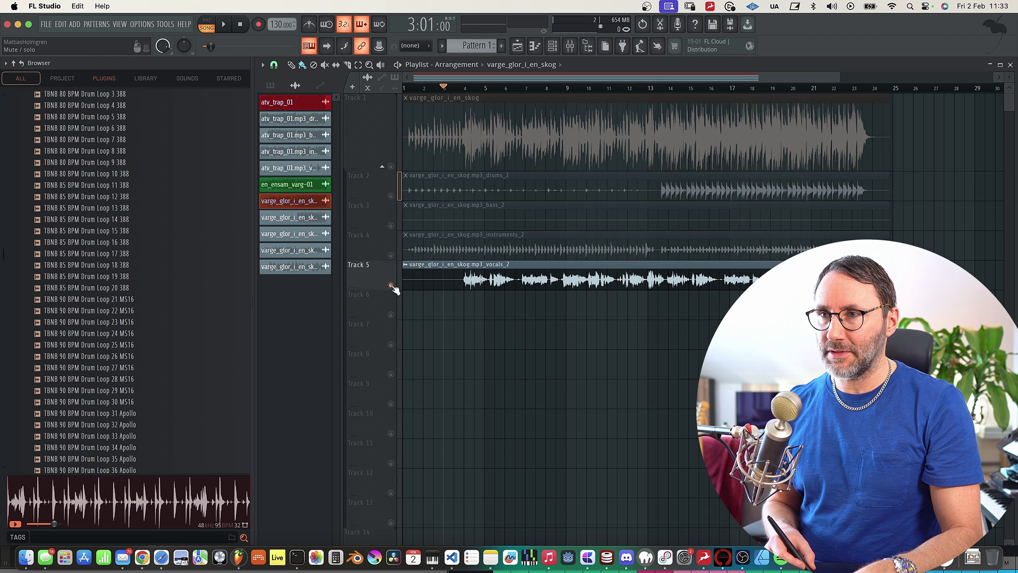
{"action": "key", "text": "space"}
{"action": "left_click", "coordinate": [504, 263]}
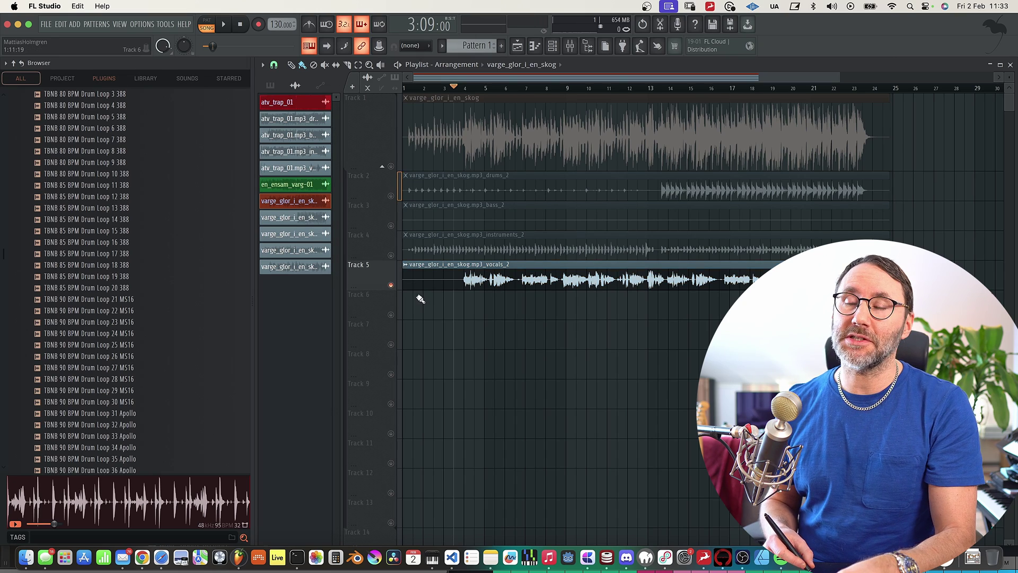
{"action": "left_click", "coordinate": [390, 286]}
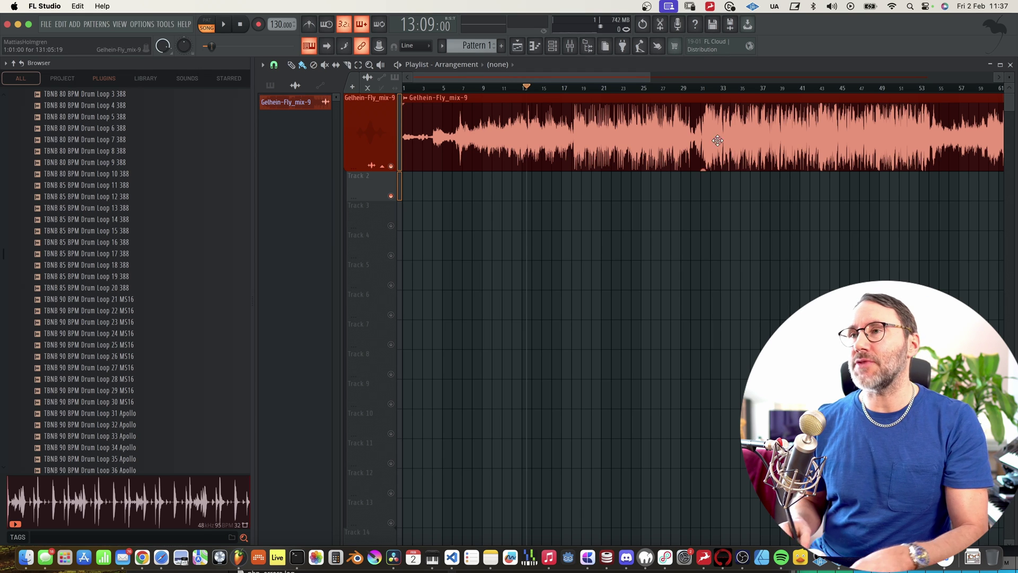
Step: Play the Gelhein-Fly_mix-9 full mix and stop it near bar 25
{"action": "key", "text": "space"}
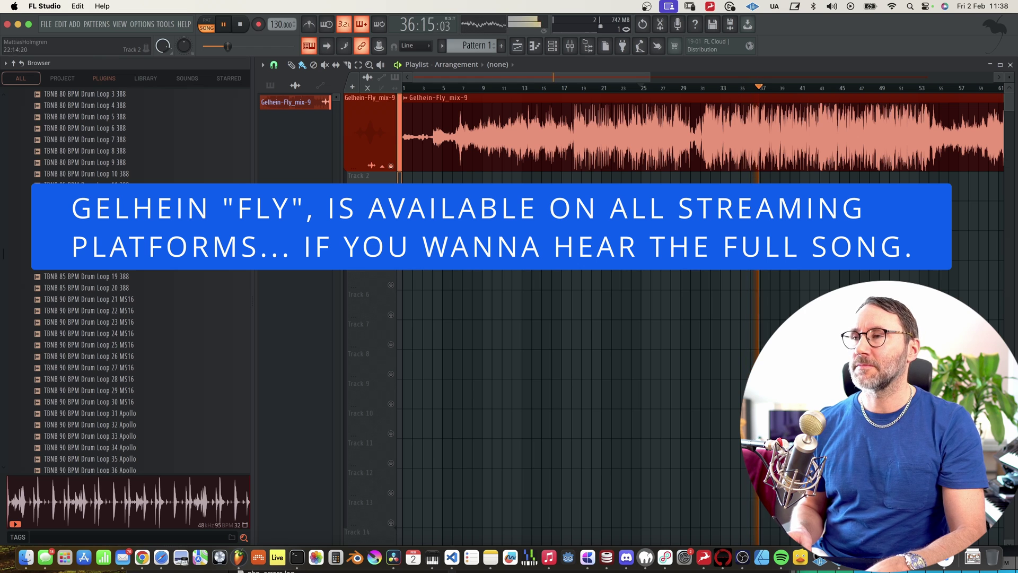
{"action": "key", "text": "space"}
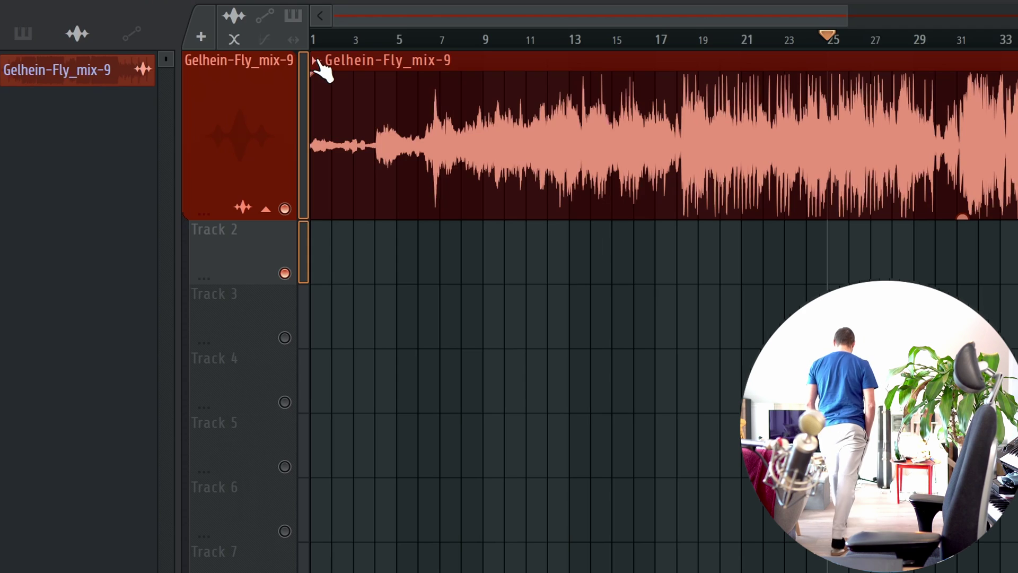
Step: Run Extract stems from sample on the Gelhein-Fly_mix-9 clip
{"action": "right_click", "coordinate": [408, 102]}
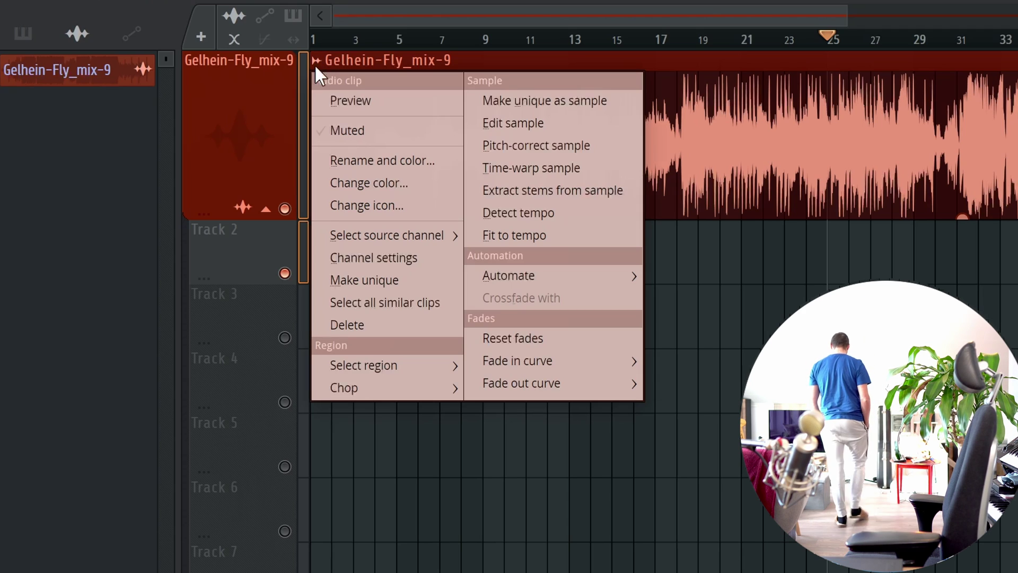
{"action": "left_click", "coordinate": [529, 190]}
{"action": "left_click", "coordinate": [671, 560]}
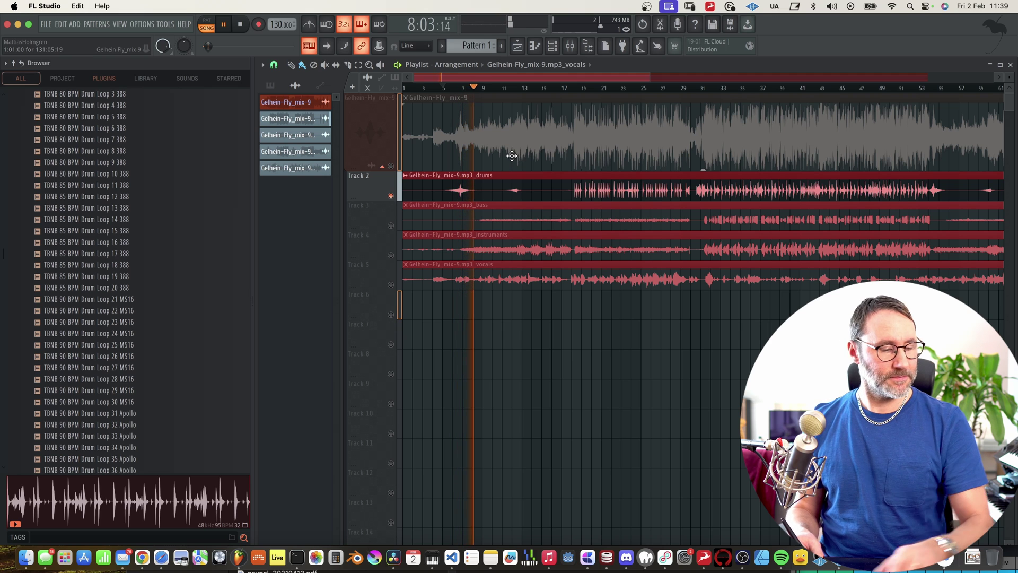
Step: Play from bar 18, then mute drums, unmute bass and play the bass stem from bar 30
{"action": "left_click", "coordinate": [577, 89]}
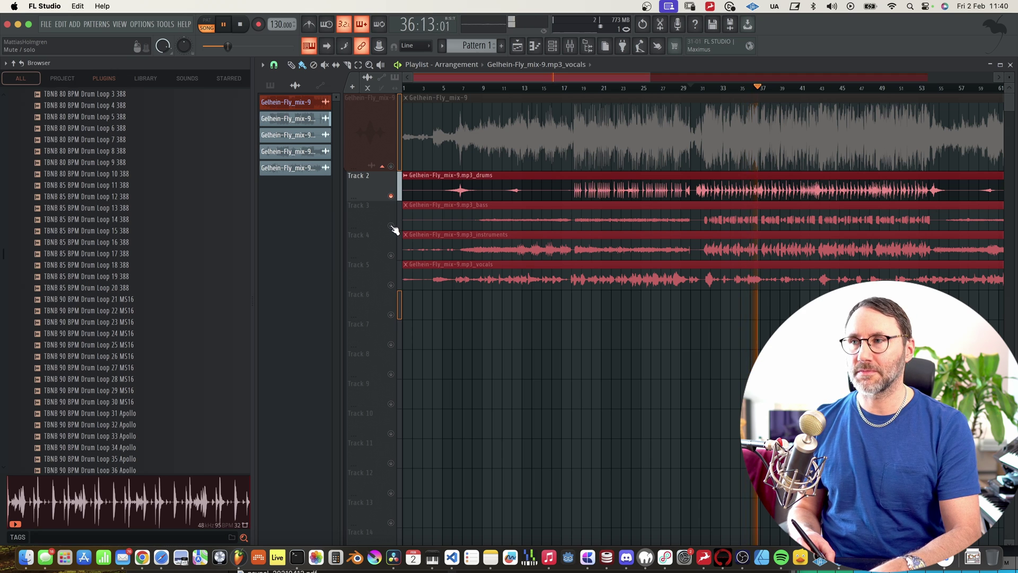
{"action": "key", "text": "space"}
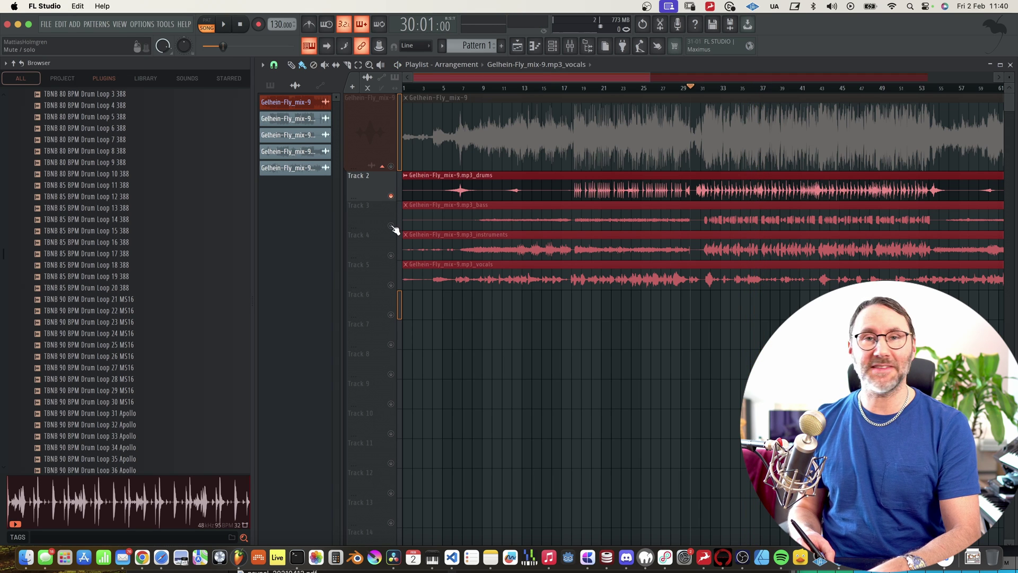
{"action": "left_click", "coordinate": [391, 225]}
{"action": "left_click", "coordinate": [391, 196]}
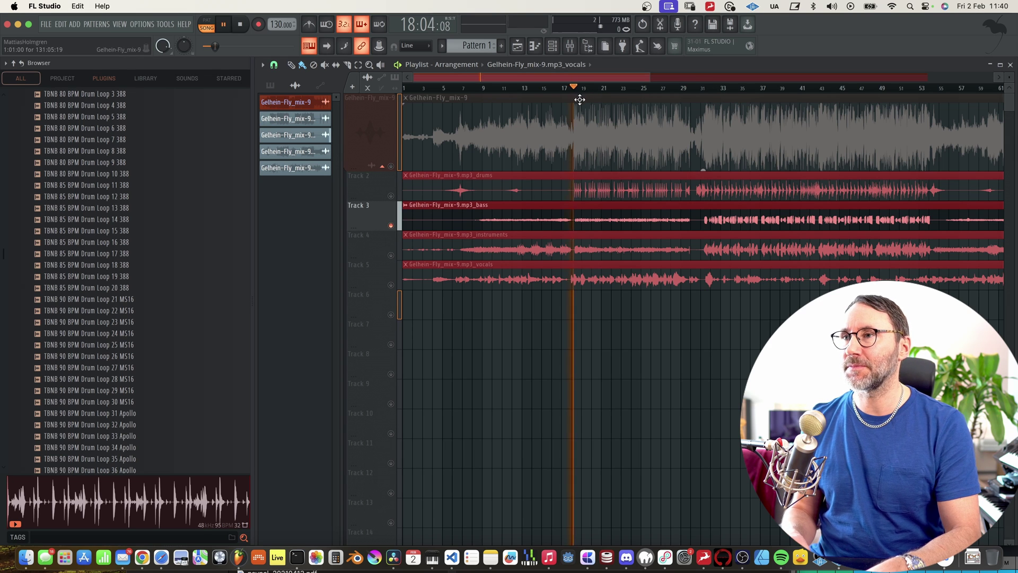
{"action": "left_click", "coordinate": [692, 89]}
{"action": "left_click", "coordinate": [692, 89]}
{"action": "key", "text": "space"}
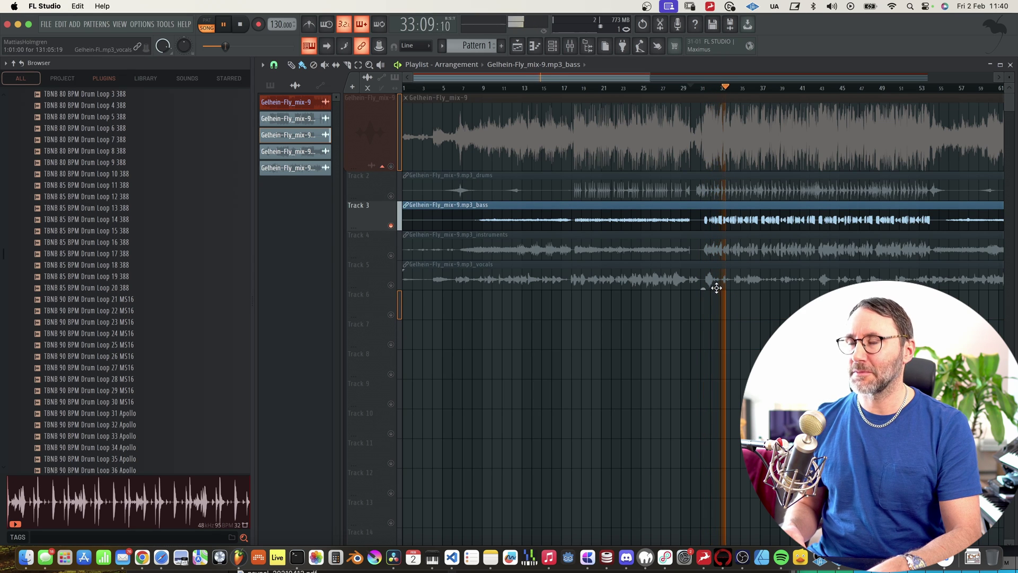
Step: Hear only the instruments stem and delete the stray bass clip from Track 6
{"action": "left_click", "coordinate": [396, 257]}
{"action": "left_click", "coordinate": [703, 87]}
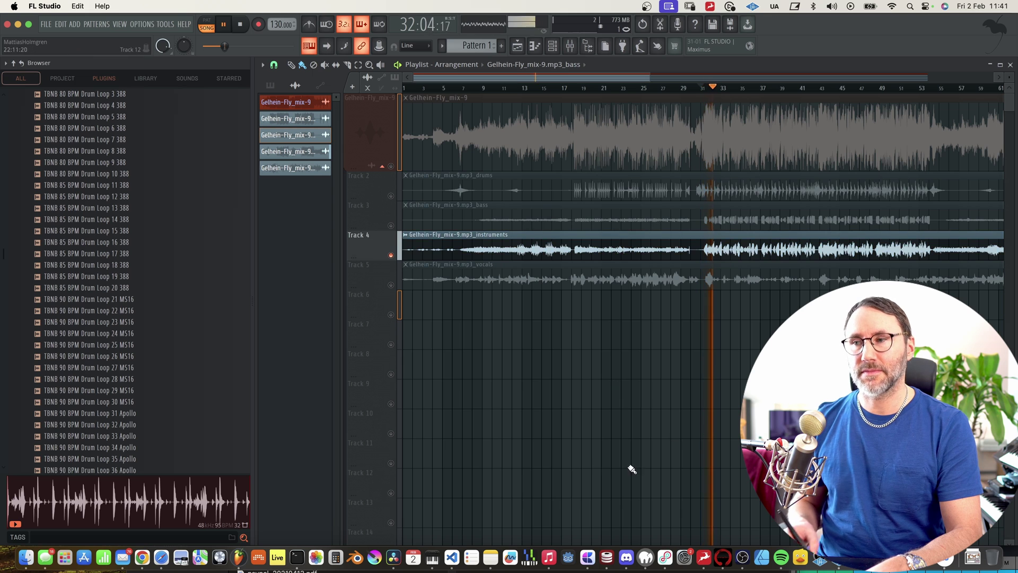
{"action": "left_click", "coordinate": [728, 300]}
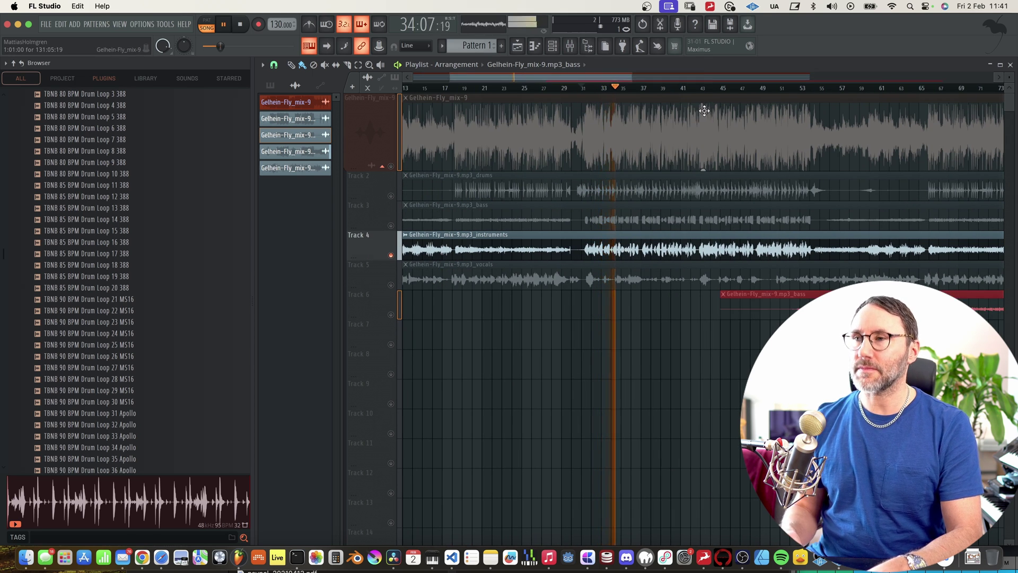
{"action": "right_click", "coordinate": [763, 303]}
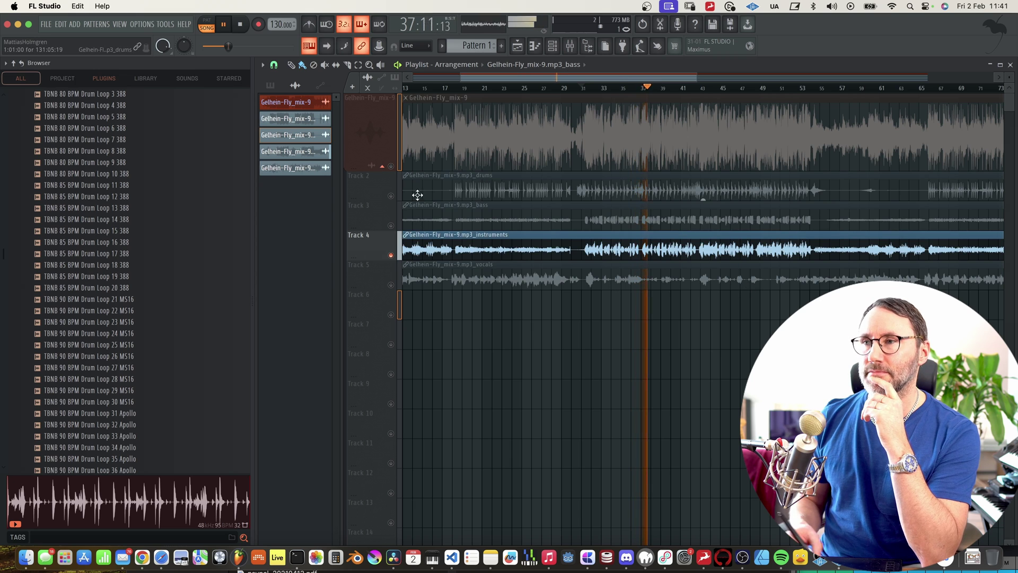
Step: Stop playback and mute drums, bass and instruments so only the vocals stem remains audible
{"action": "left_click", "coordinate": [391, 196]}
{"action": "left_click", "coordinate": [392, 225]}
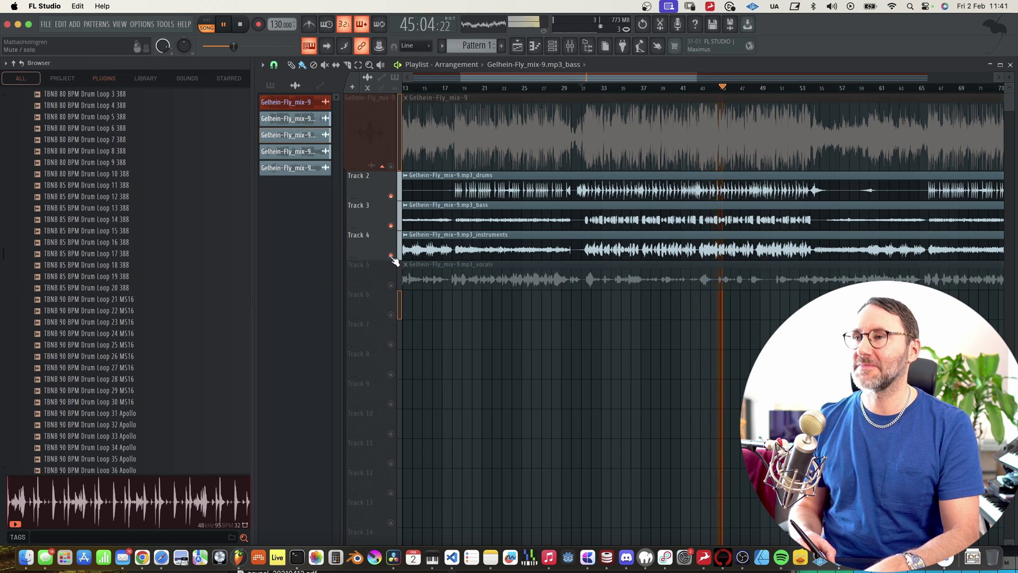
{"action": "key", "text": "space"}
{"action": "left_click_drag", "start_coordinate": [391, 255], "coordinate": [391, 199]}
{"action": "left_click", "coordinate": [393, 286]}
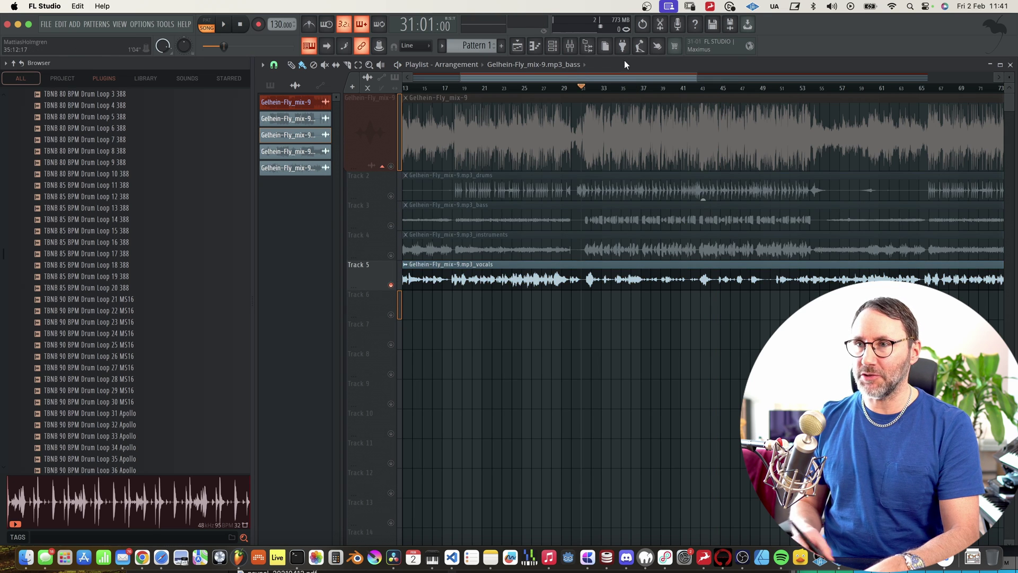
{"action": "key", "text": "space"}
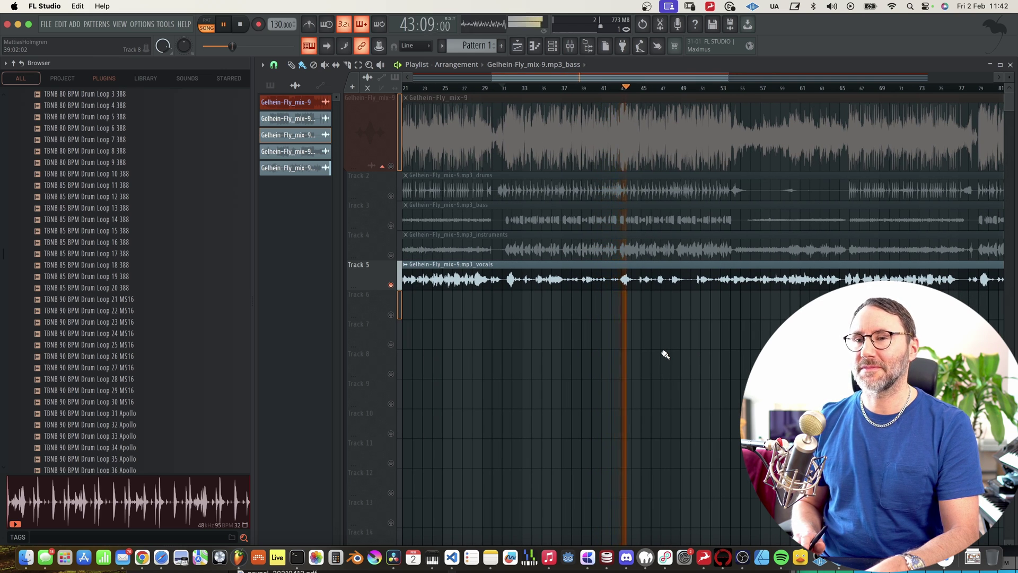
{"action": "key", "text": "space"}
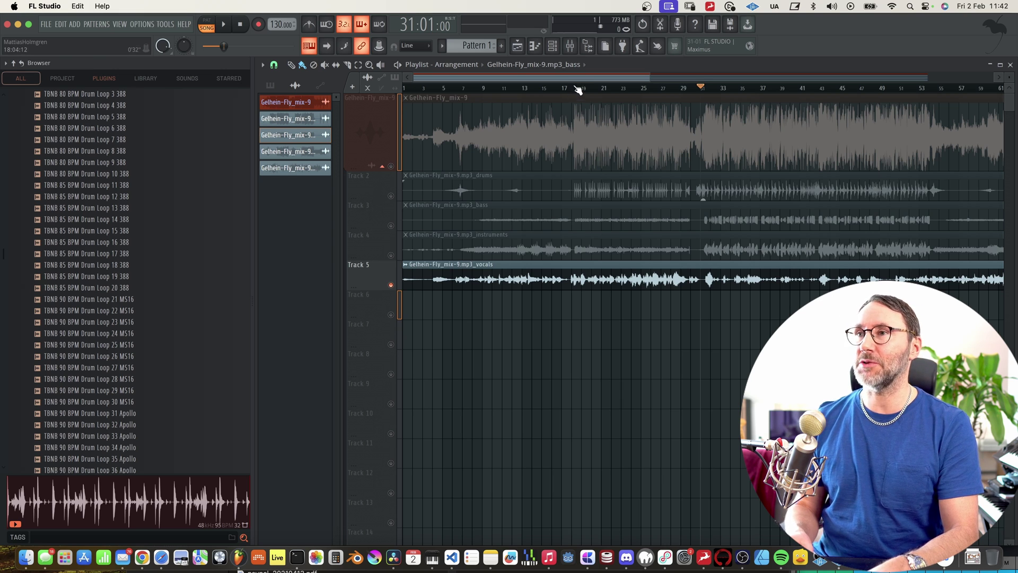
{"action": "left_click", "coordinate": [578, 89]}
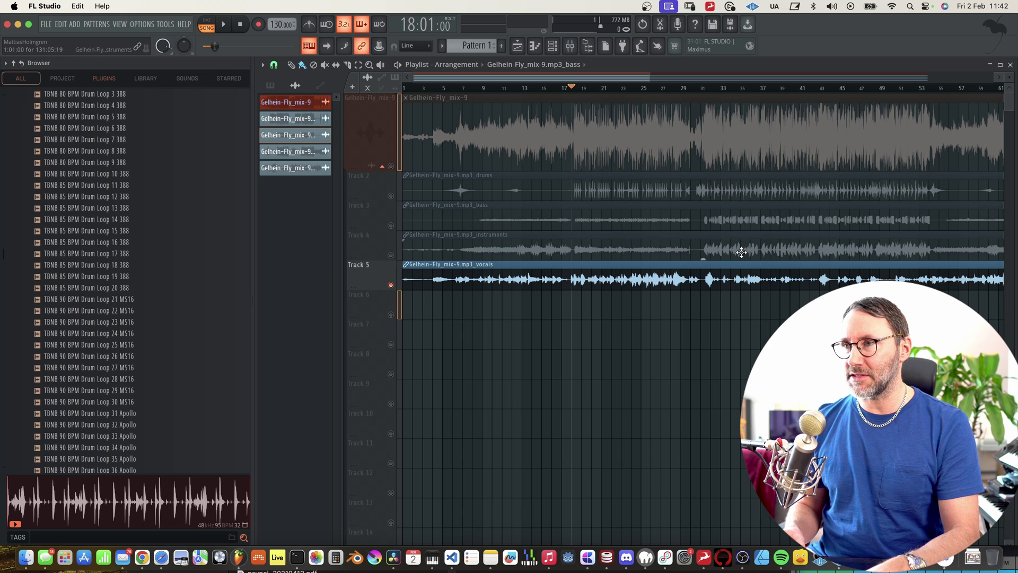
{"action": "key", "text": "space"}
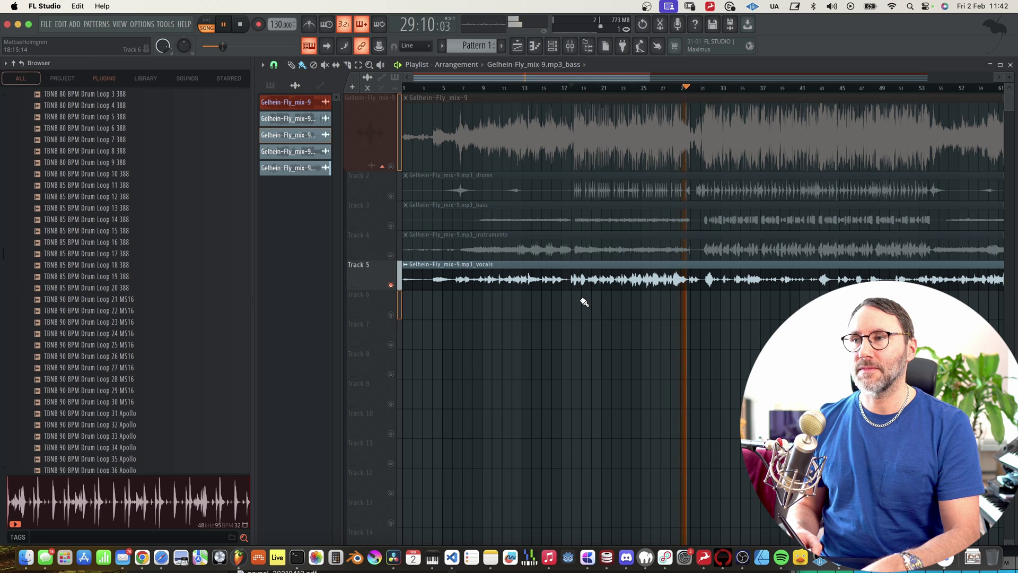
{"action": "key", "text": "space"}
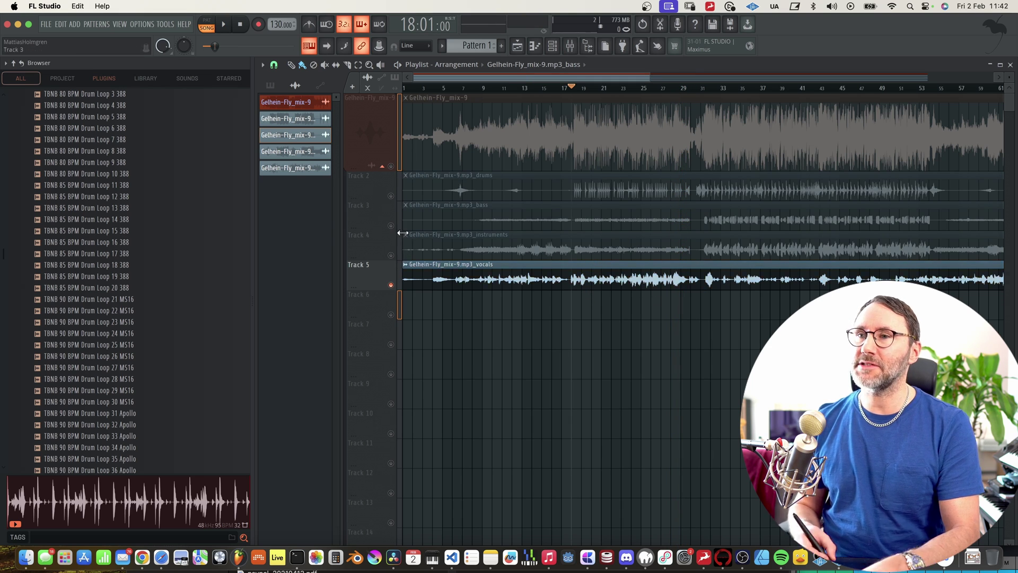
Step: Unmute Tracks 2–4, play all stems from bar 30, then solo the Track 1 full mix
{"action": "left_click_drag", "start_coordinate": [394, 258], "coordinate": [391, 178]}
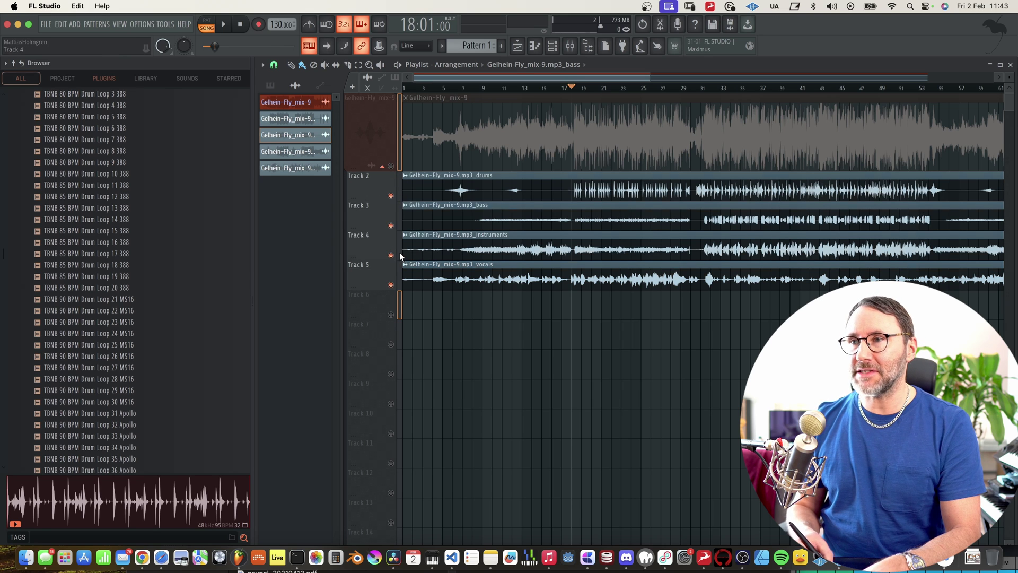
{"action": "left_click", "coordinate": [700, 88]}
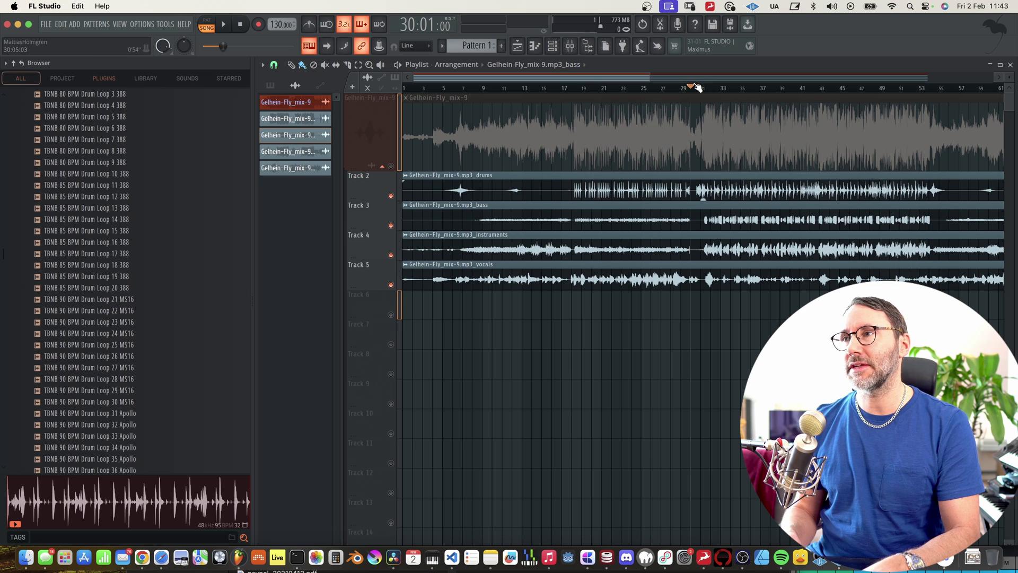
{"action": "key", "text": "space"}
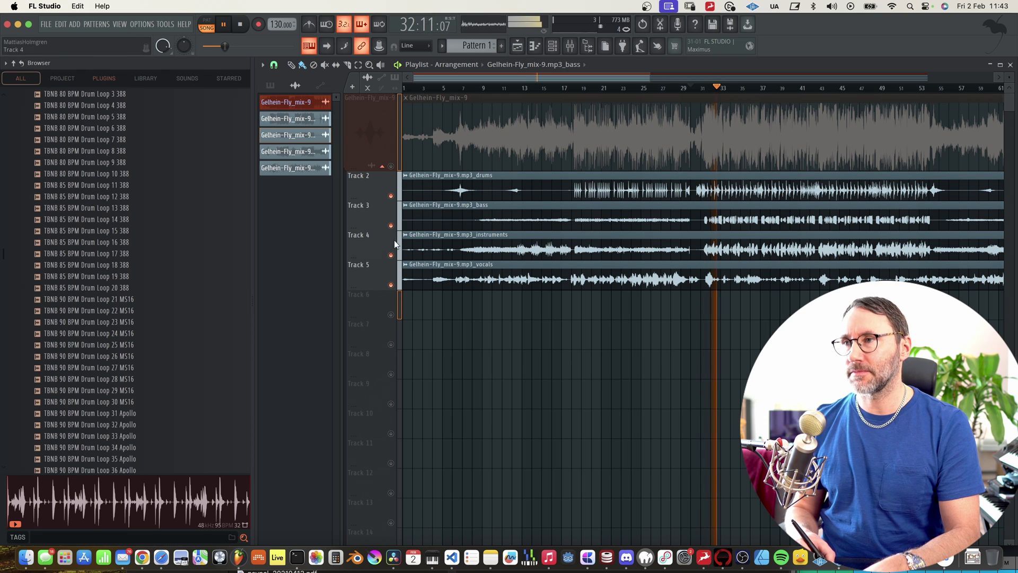
{"action": "left_click", "coordinate": [394, 286]}
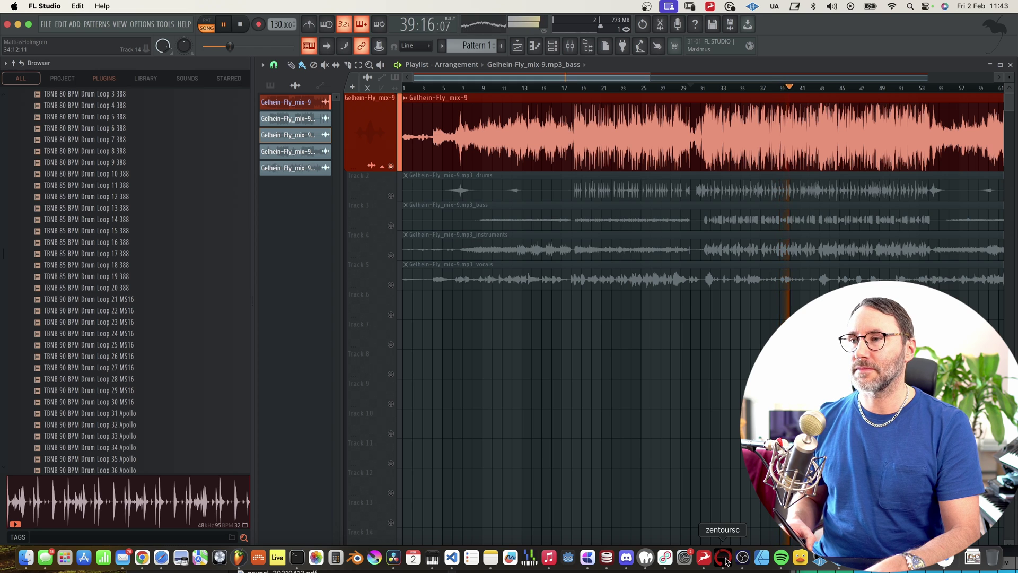
Step: Bring up the Zen Tour control window, then return FL Studio to the front
{"action": "left_click", "coordinate": [724, 559]}
{"action": "left_click", "coordinate": [284, 256]}
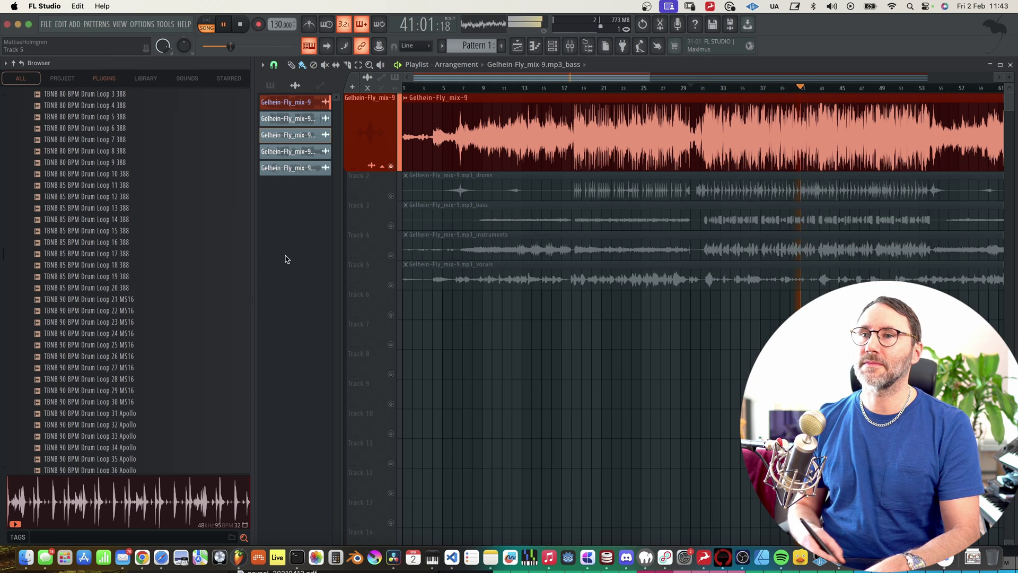